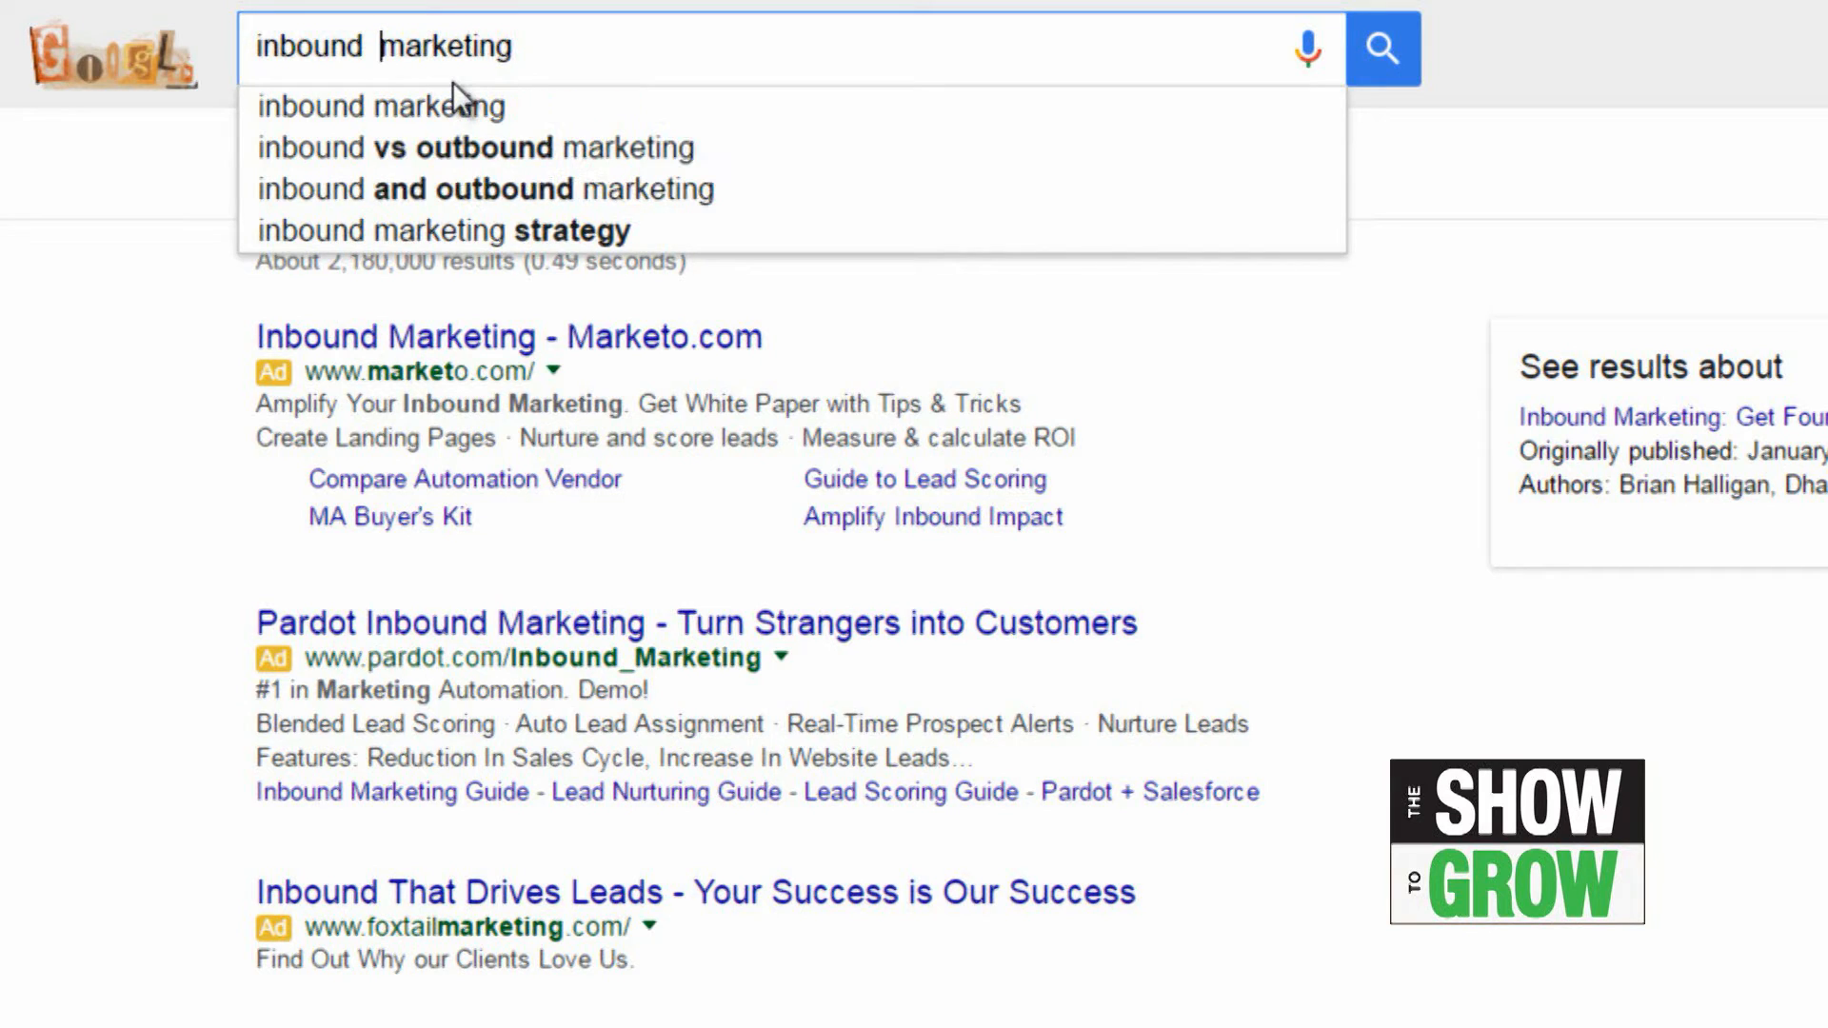
# Step: Change the Google query to the suggested search "inbound vs outbound marketing"
pyautogui.moveTo(555, 67); pyautogui.dragTo(370, 77)
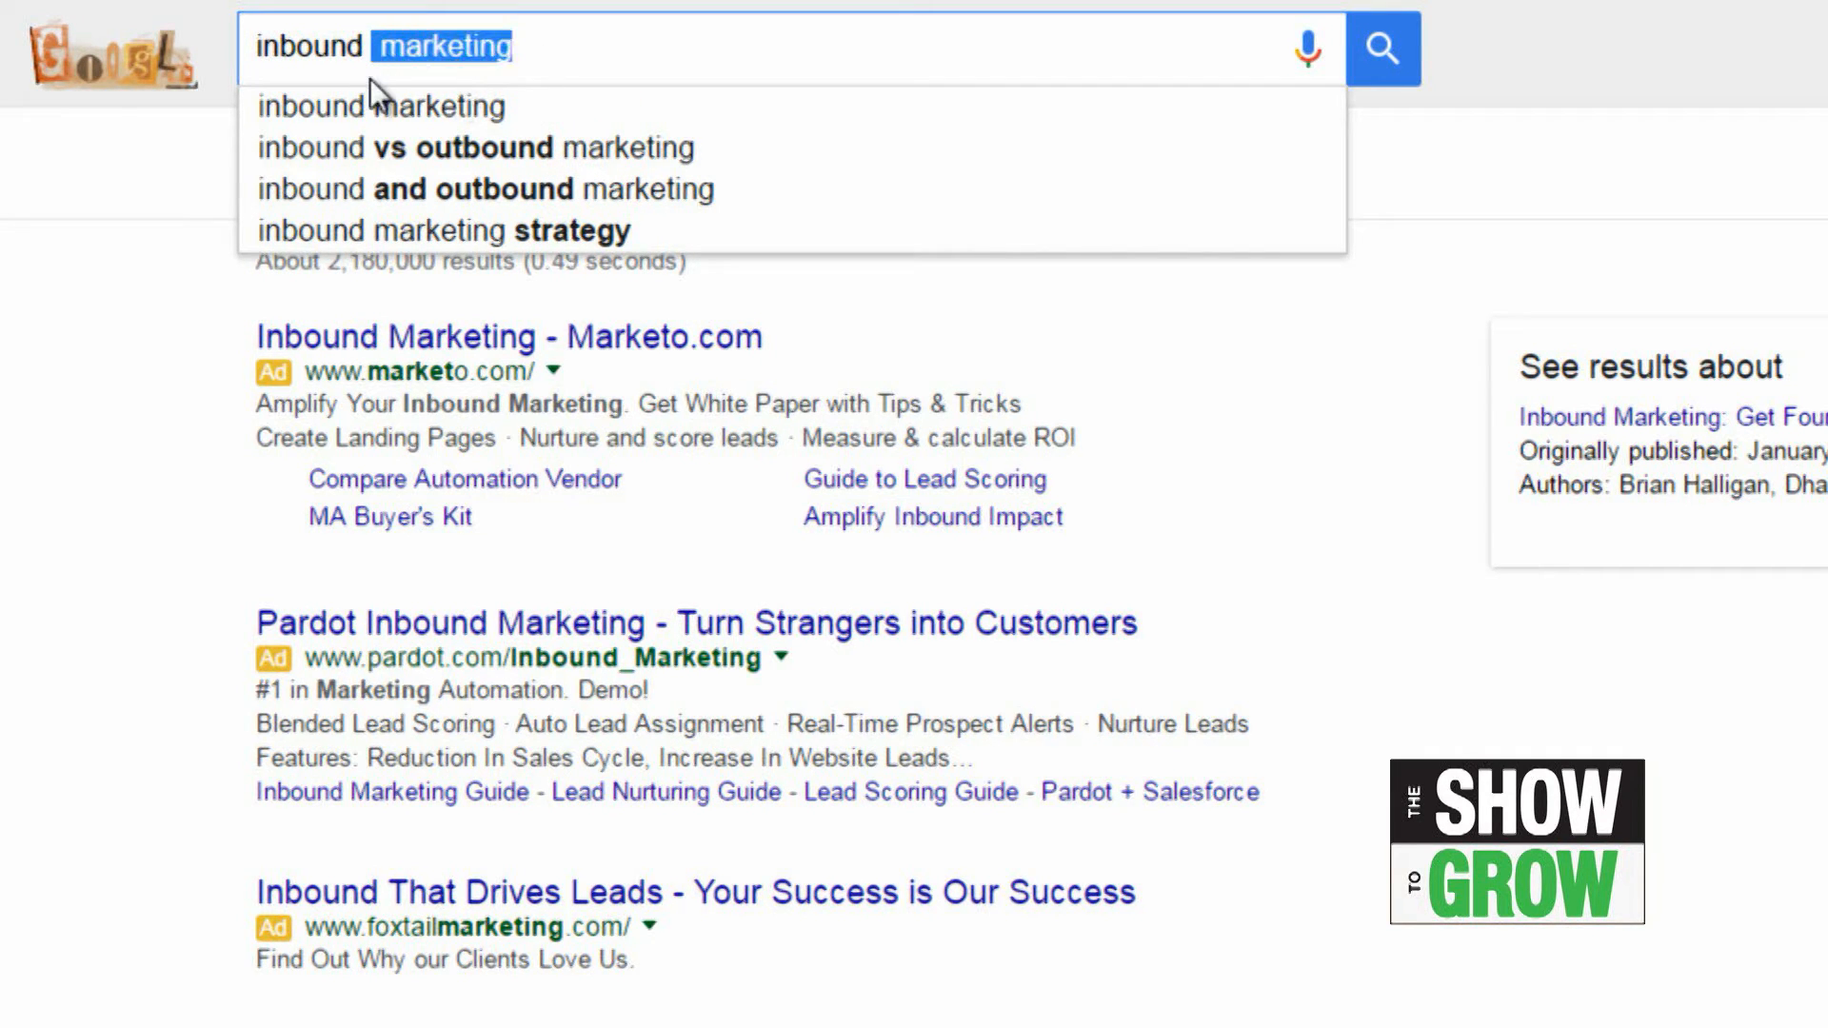
pyautogui.write('v')
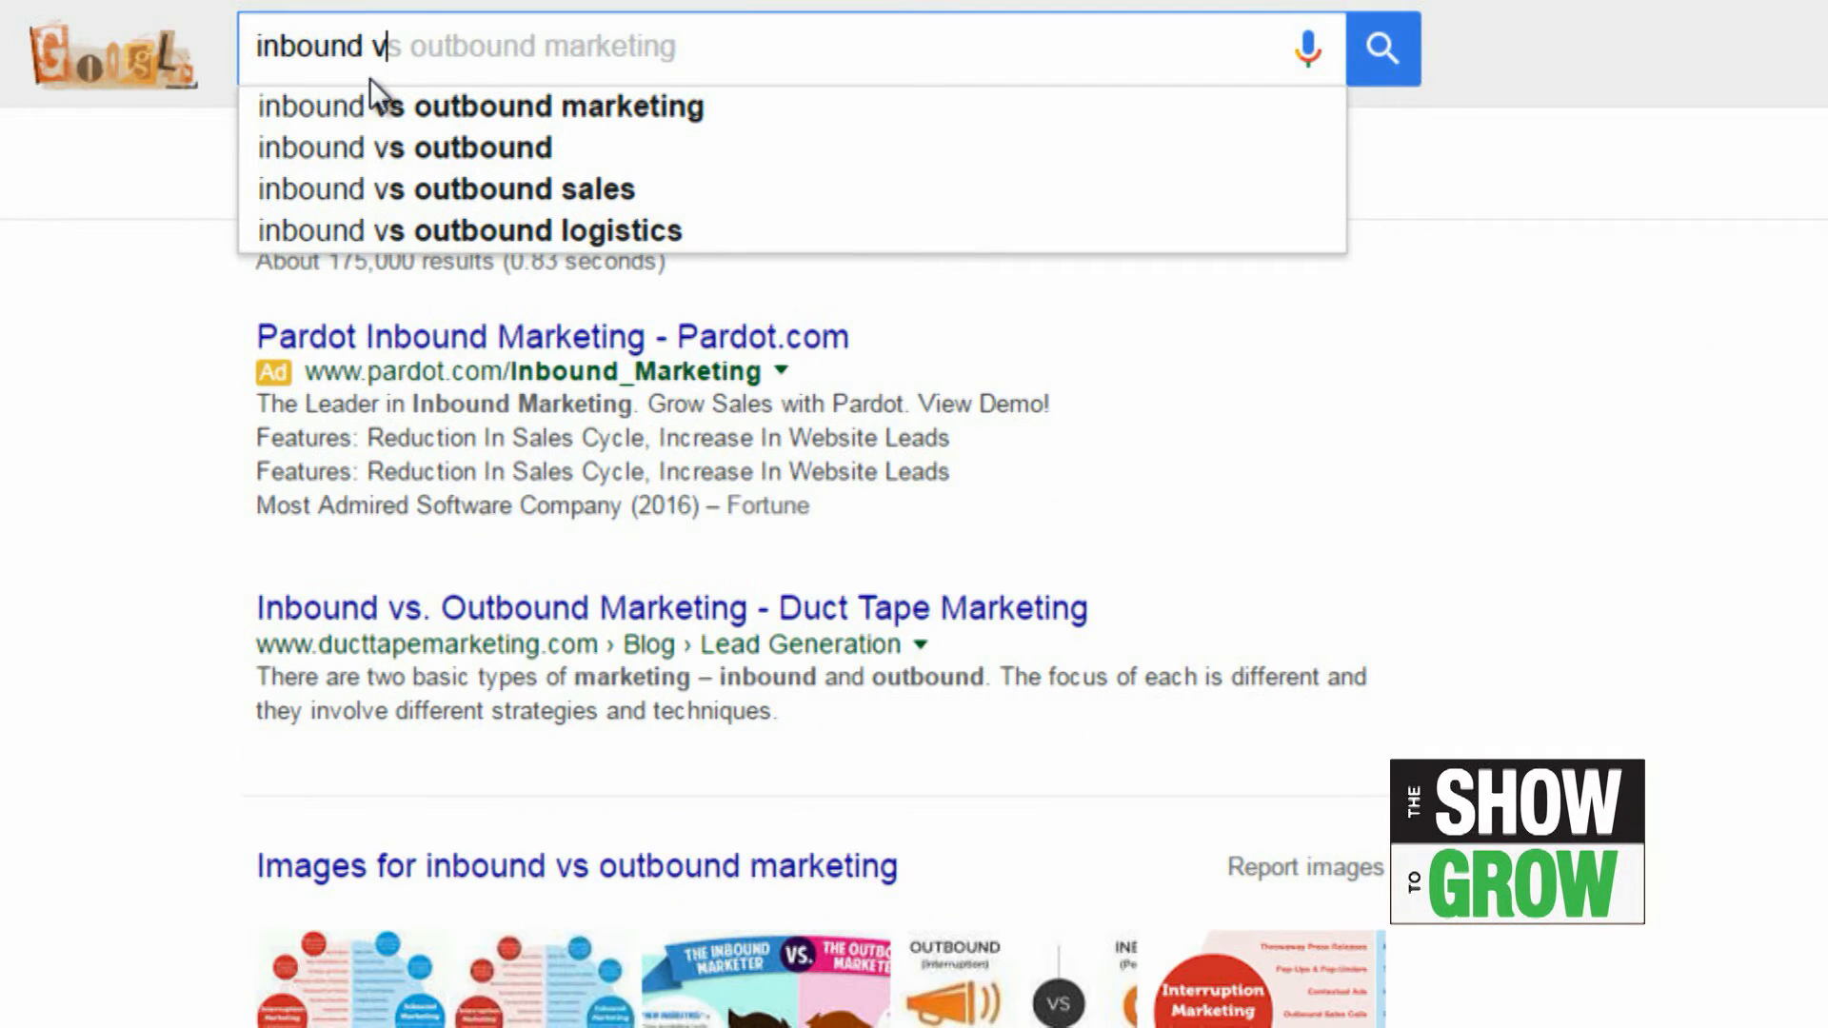
pyautogui.click(695, 104)
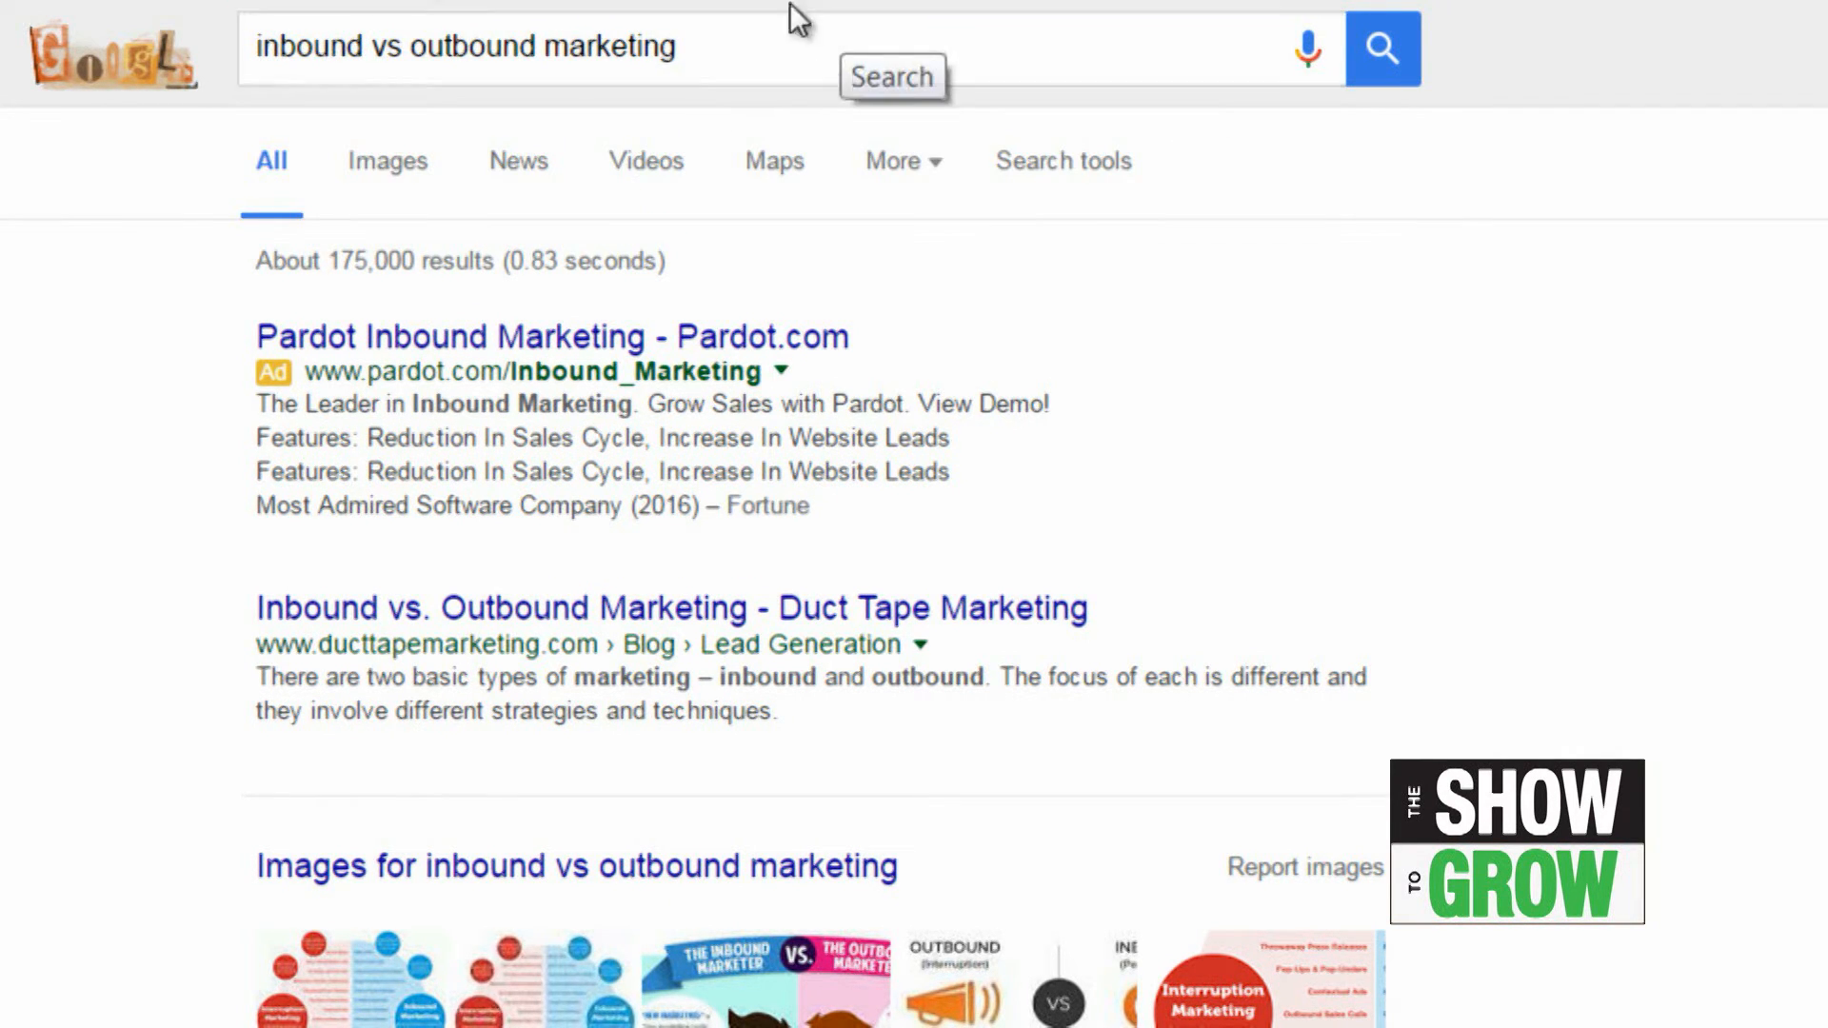
# Step: Replace the Google query with "video p" and choose the suggested search "video production"
pyautogui.moveTo(755, 65); pyautogui.dragTo(160, 57)
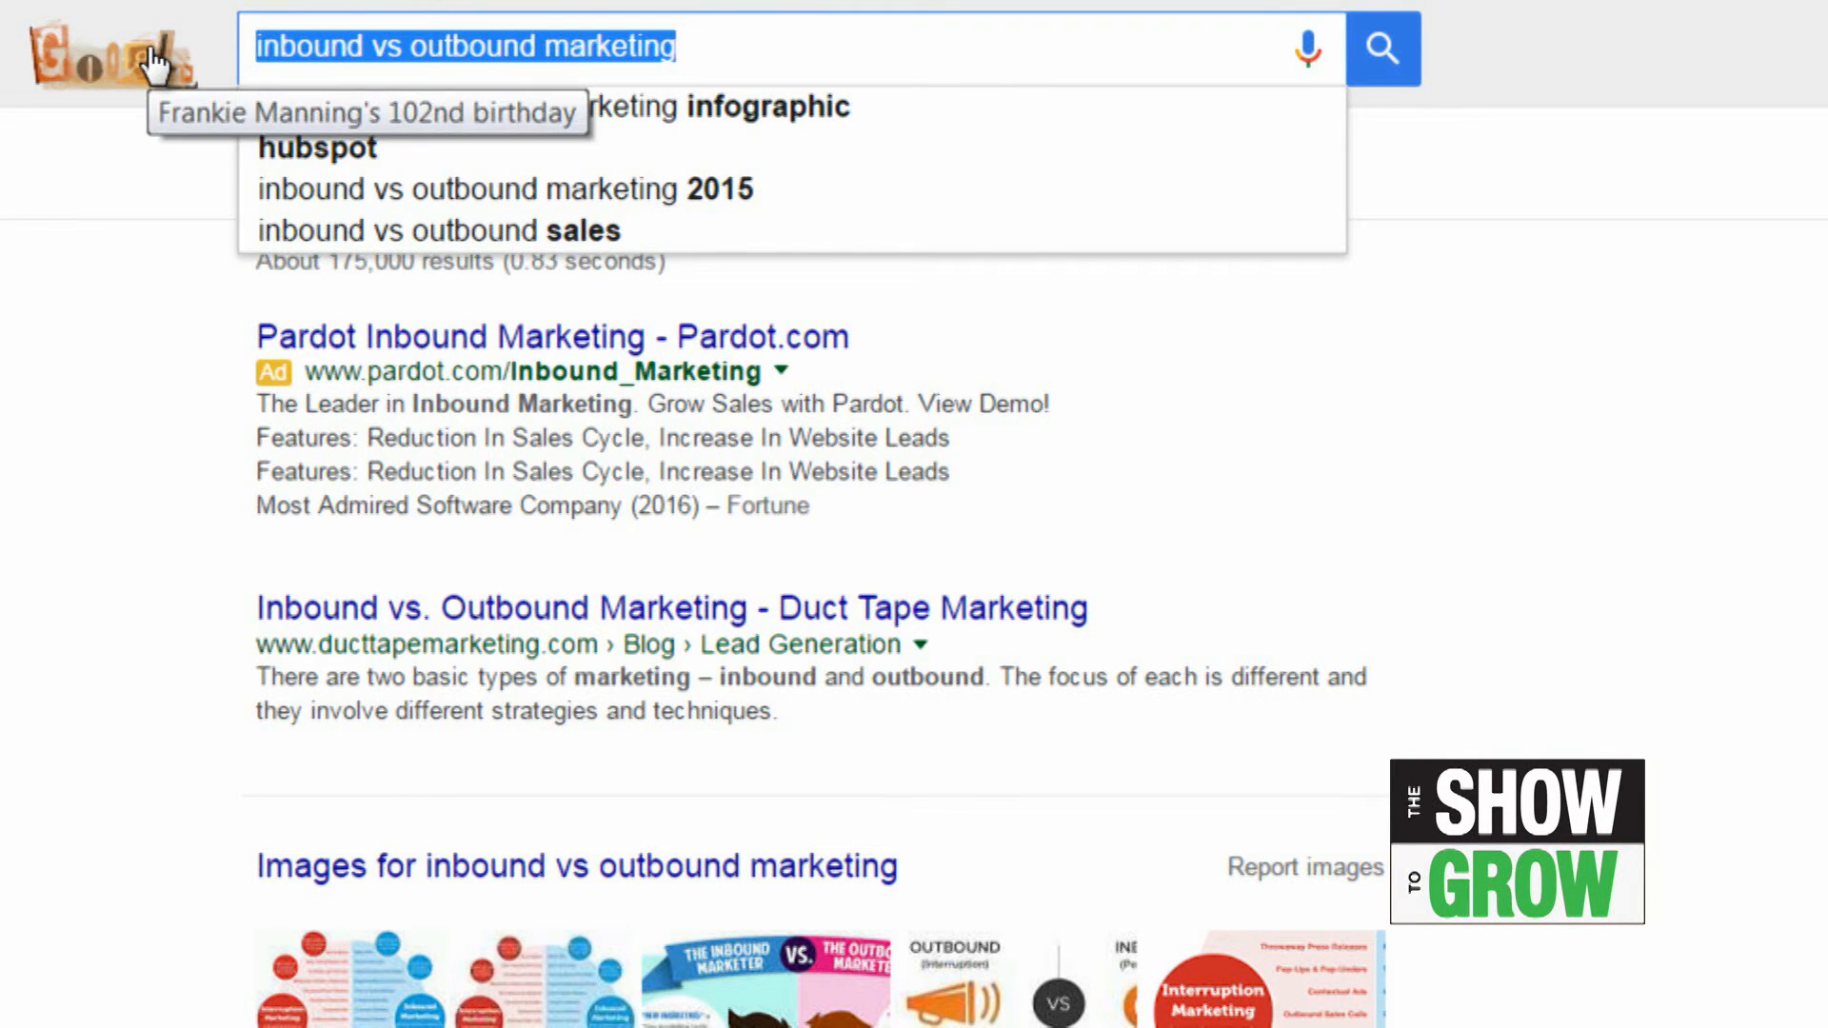
pyautogui.write('video p')
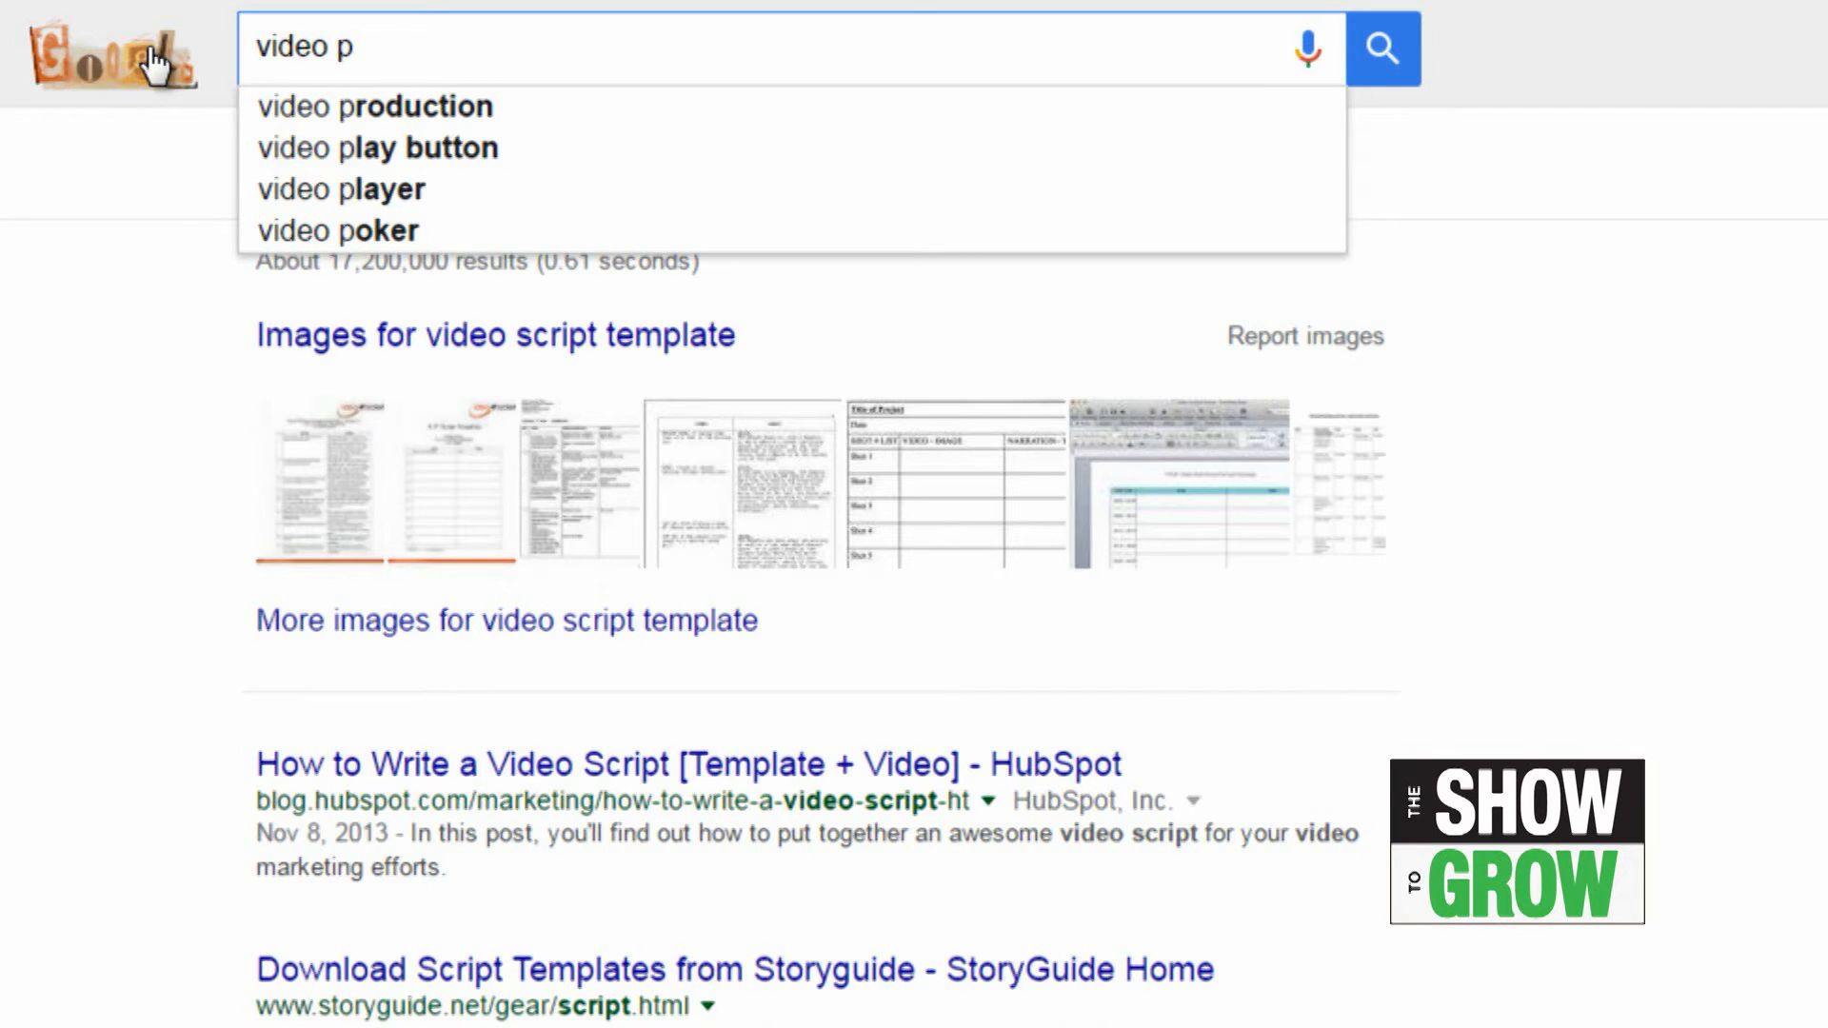
pyautogui.click(386, 112)
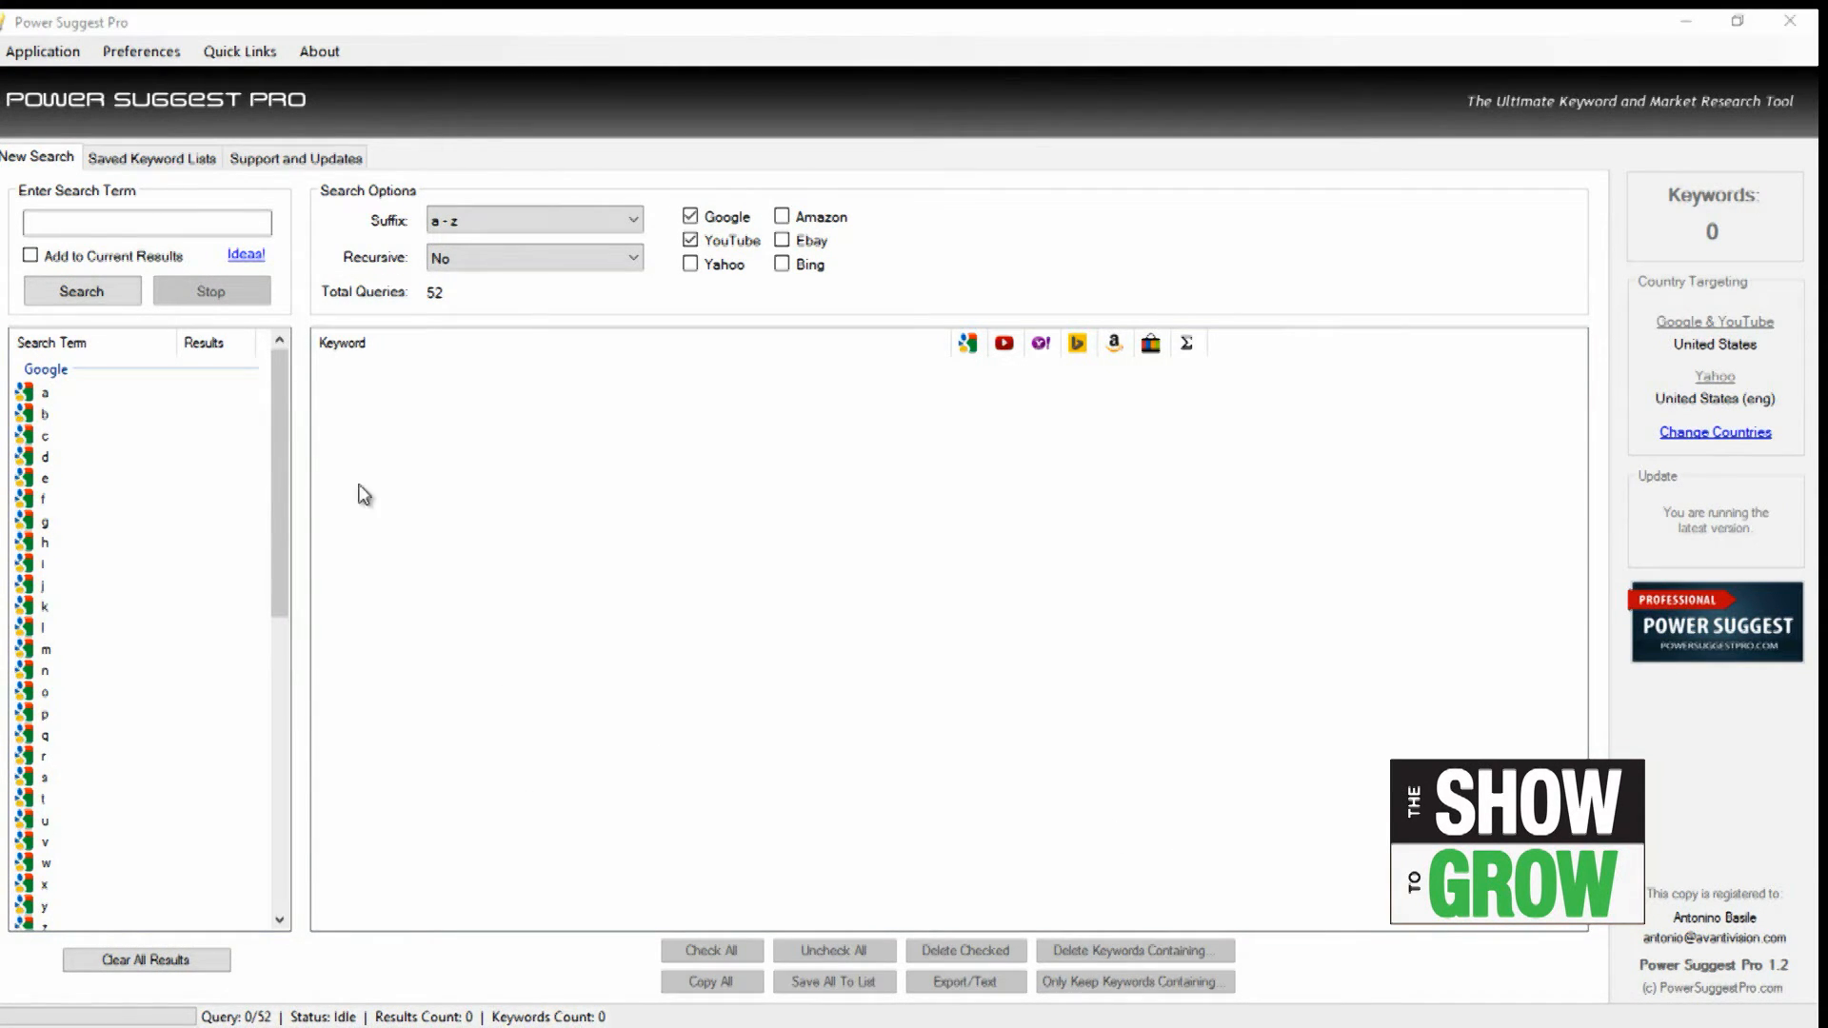
# Step: In Power Suggest Pro, search for keyword suggestions for "ice cream equipment" with the a - z suffix on Google and YouTube
pyautogui.click(75, 222)
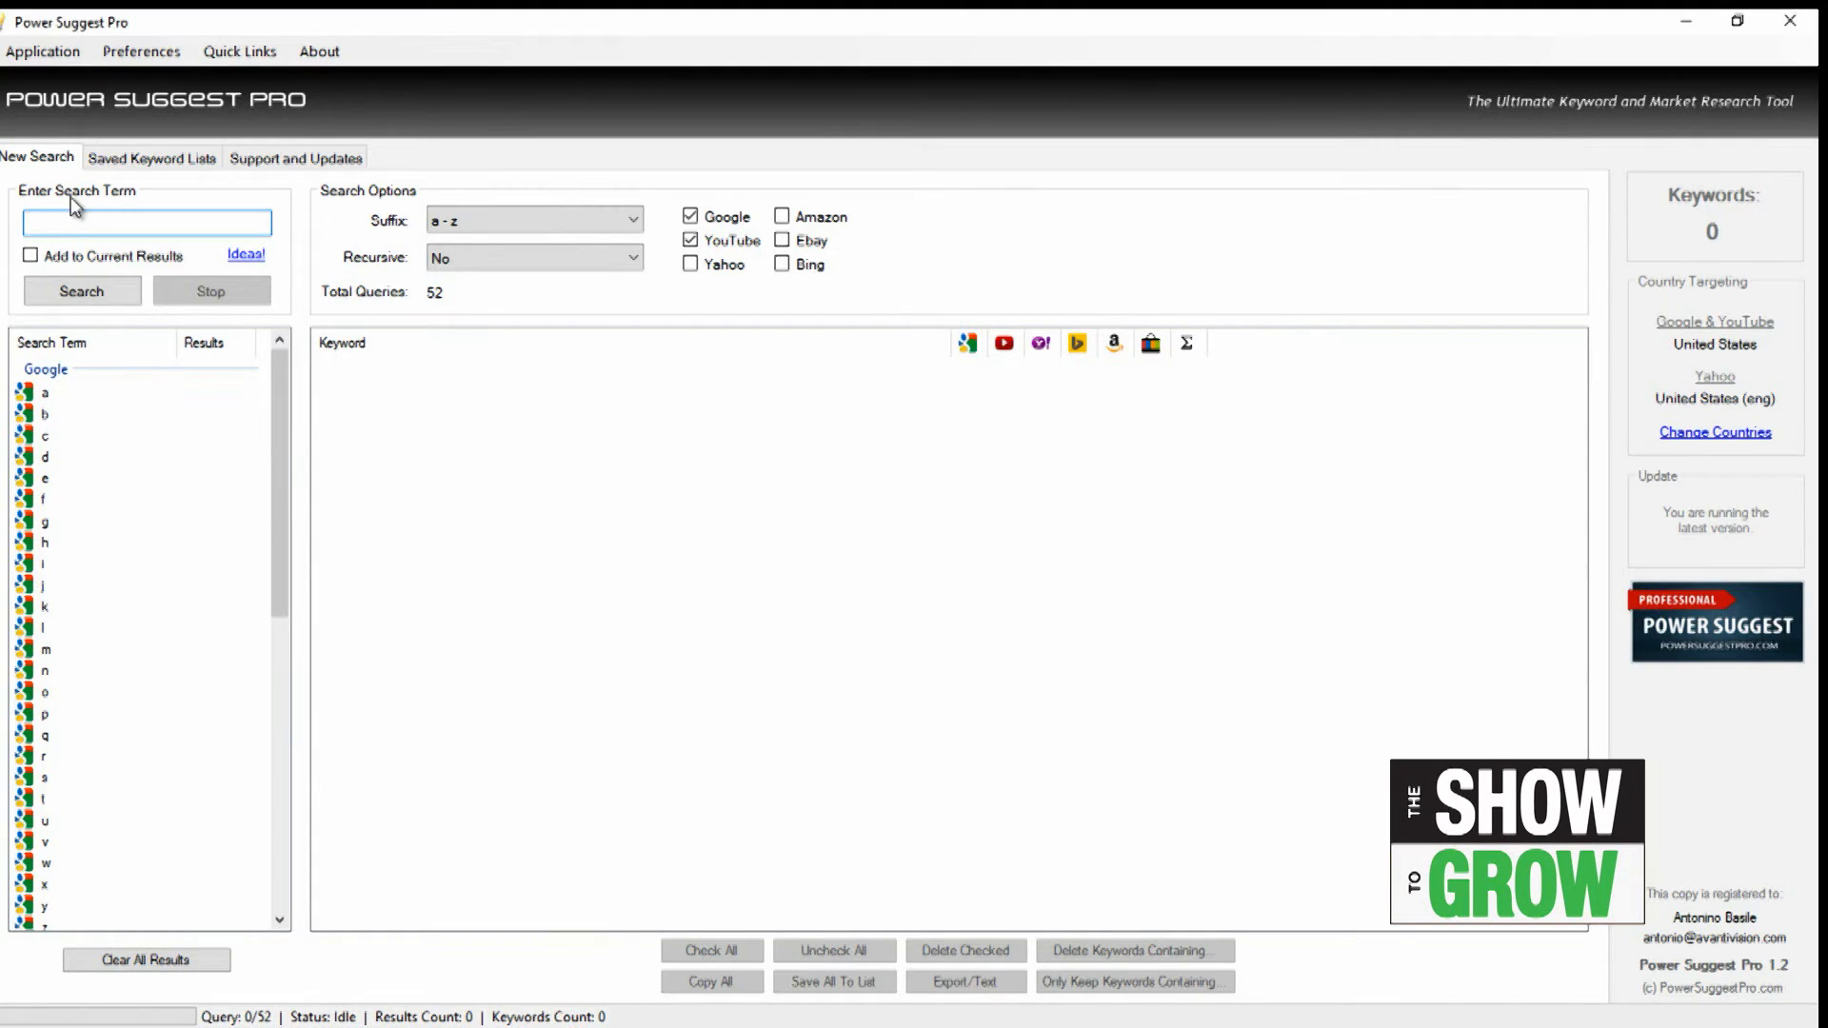
pyautogui.write('ice cr')
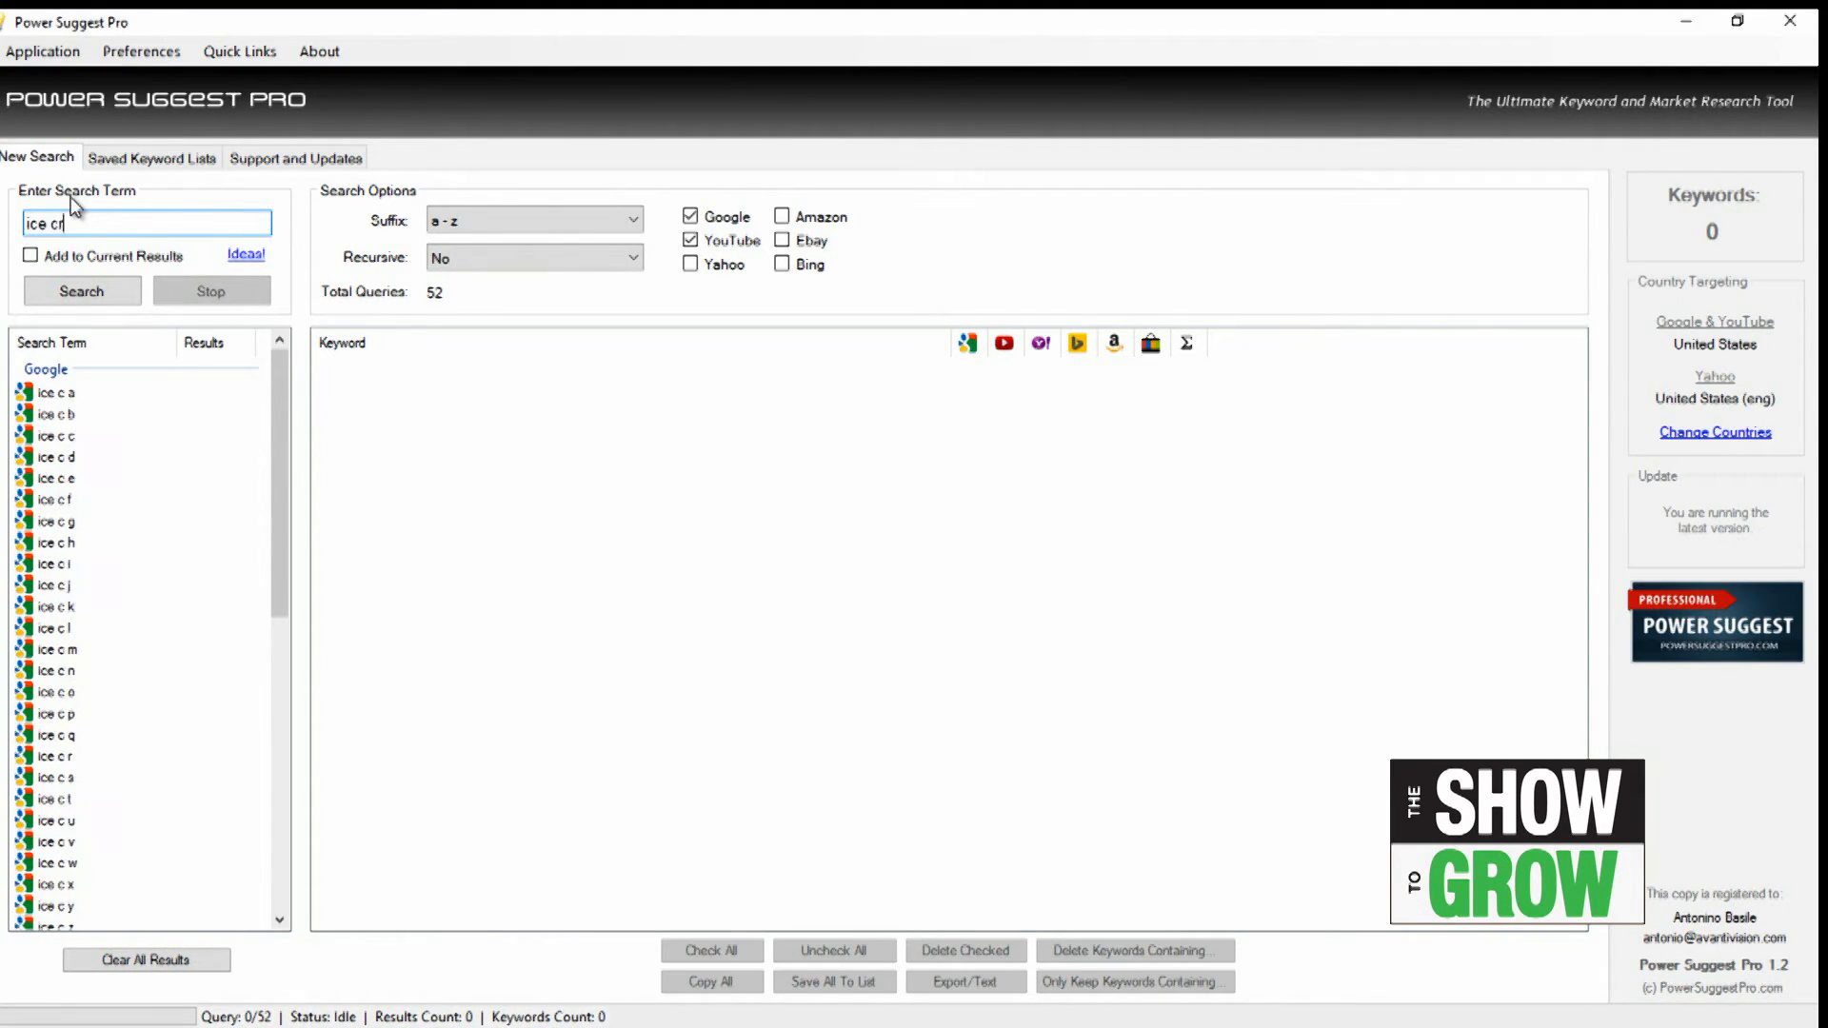
pyautogui.write('eam equipme')
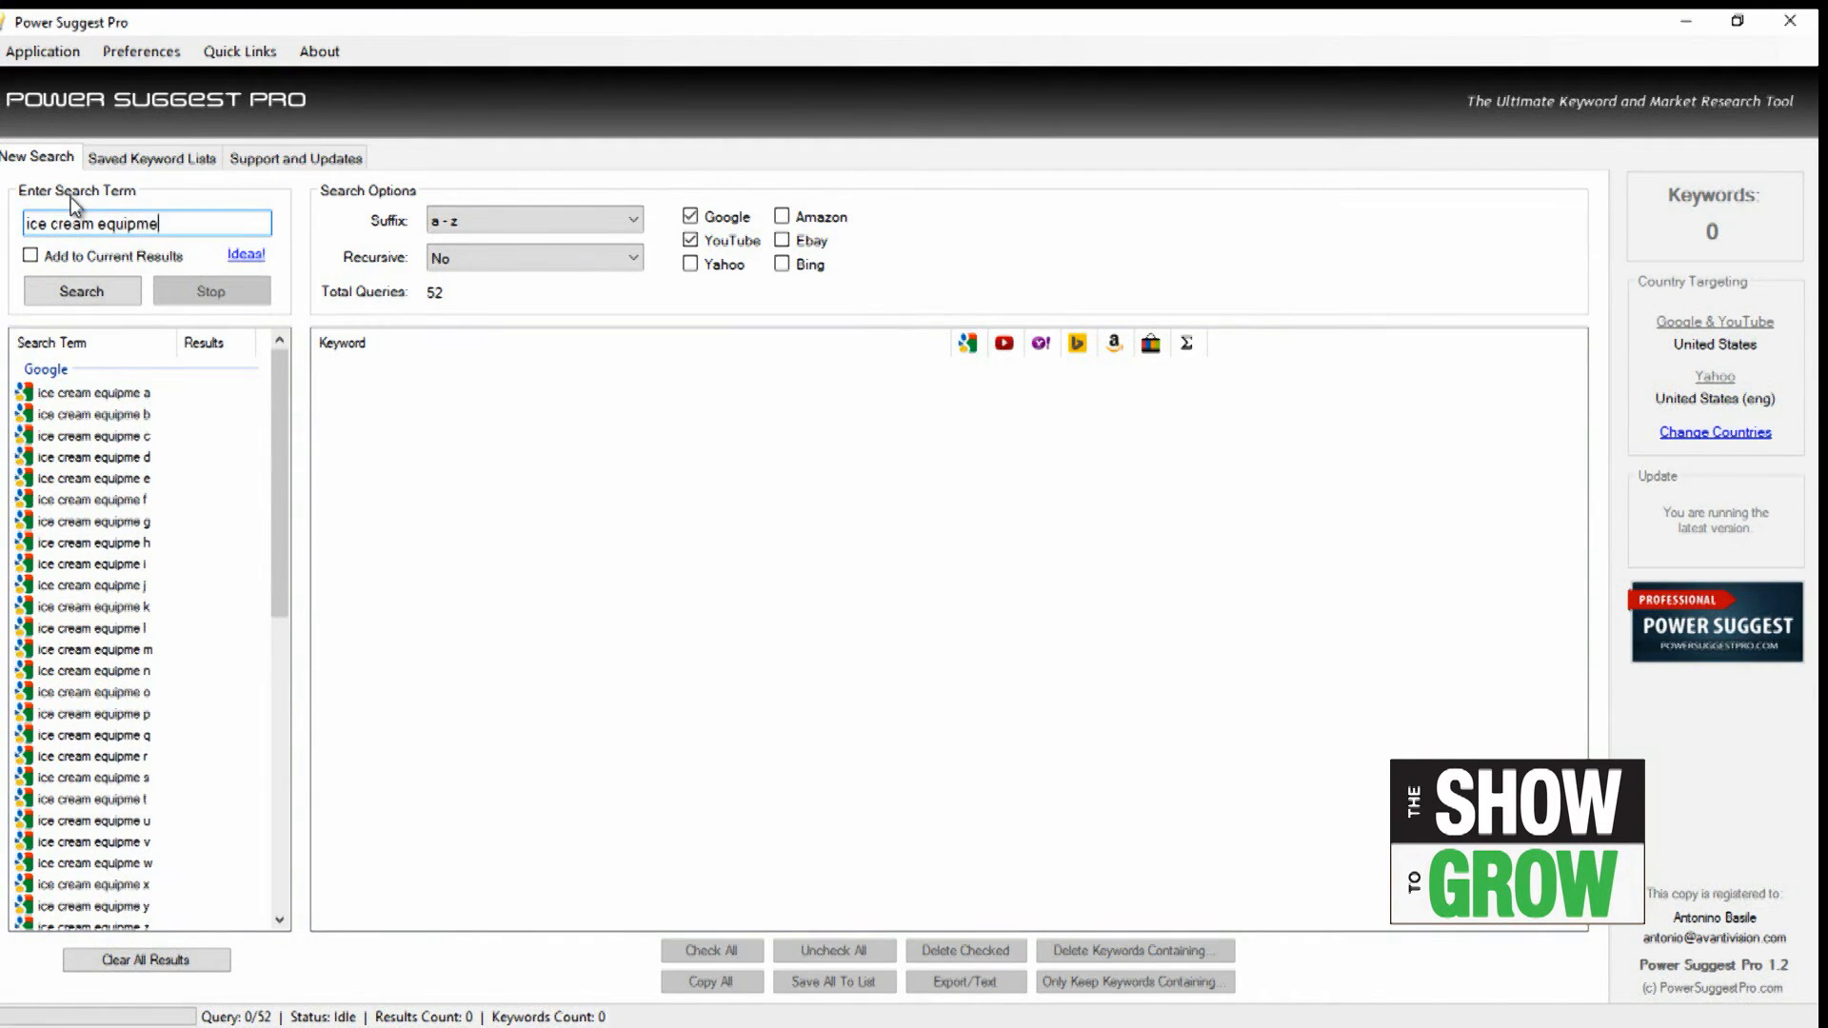
pyautogui.write('nt')
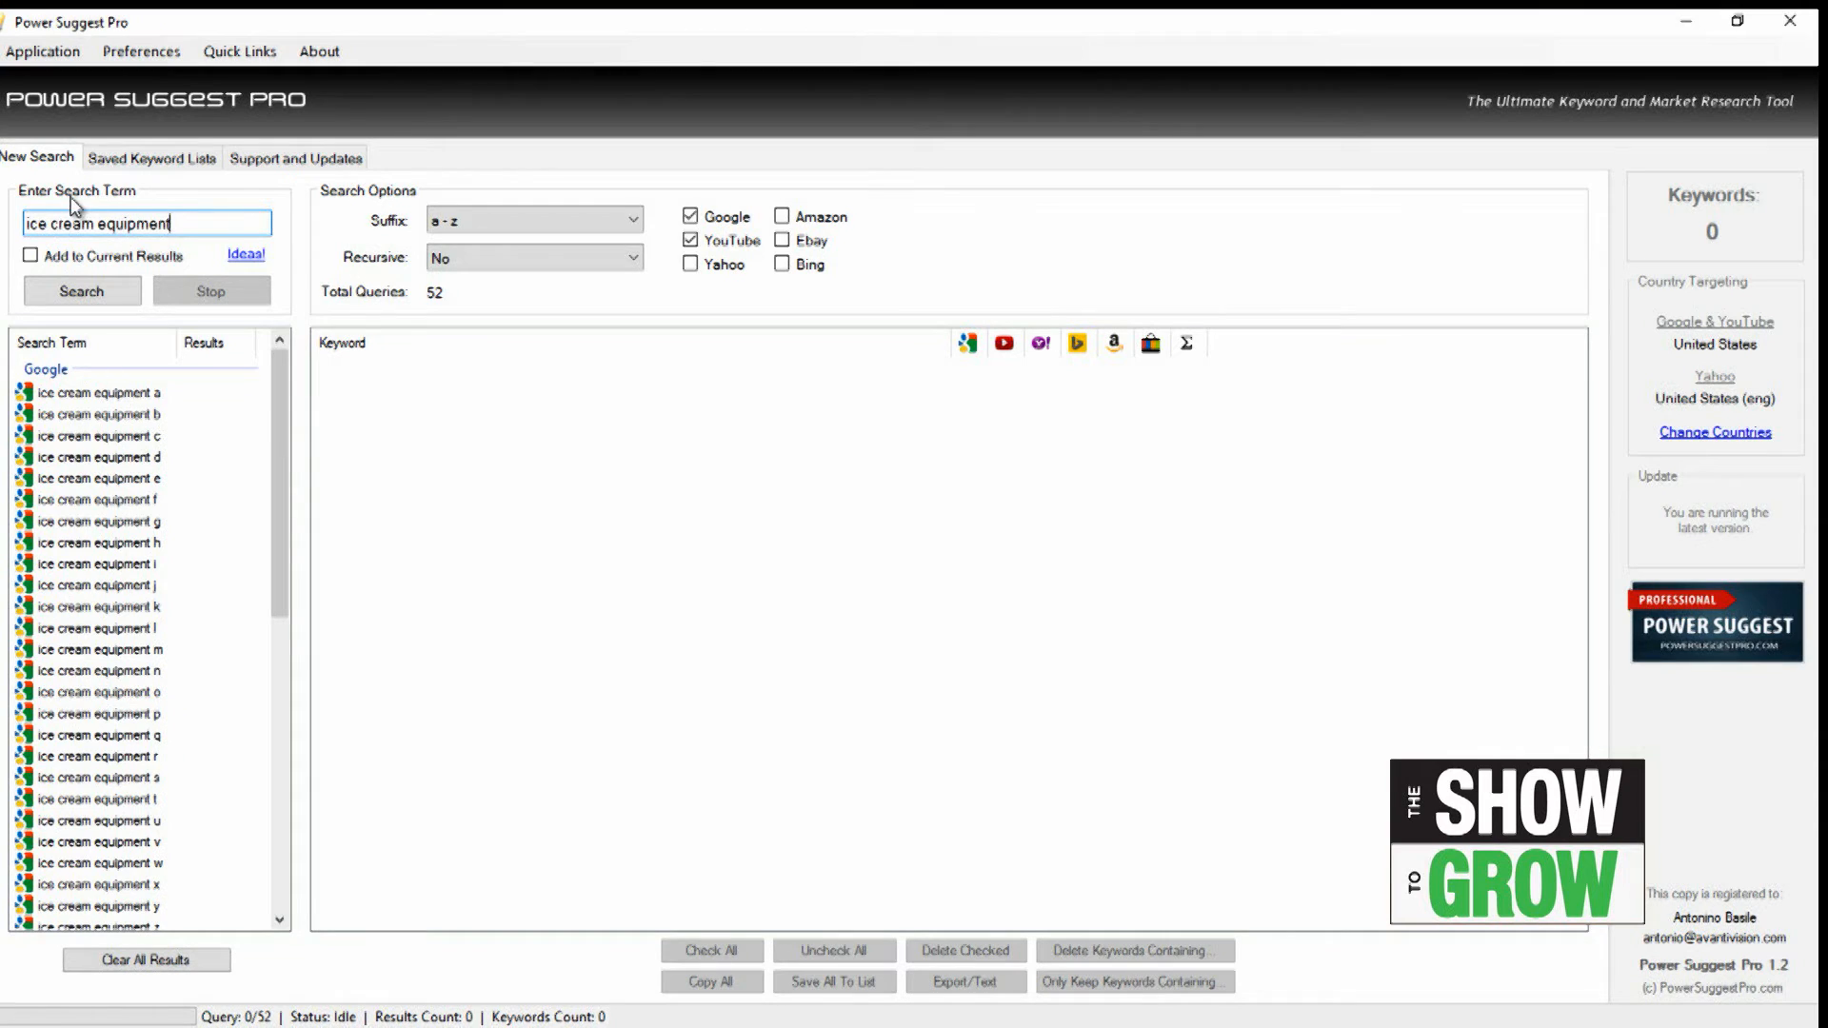
pyautogui.click(74, 288)
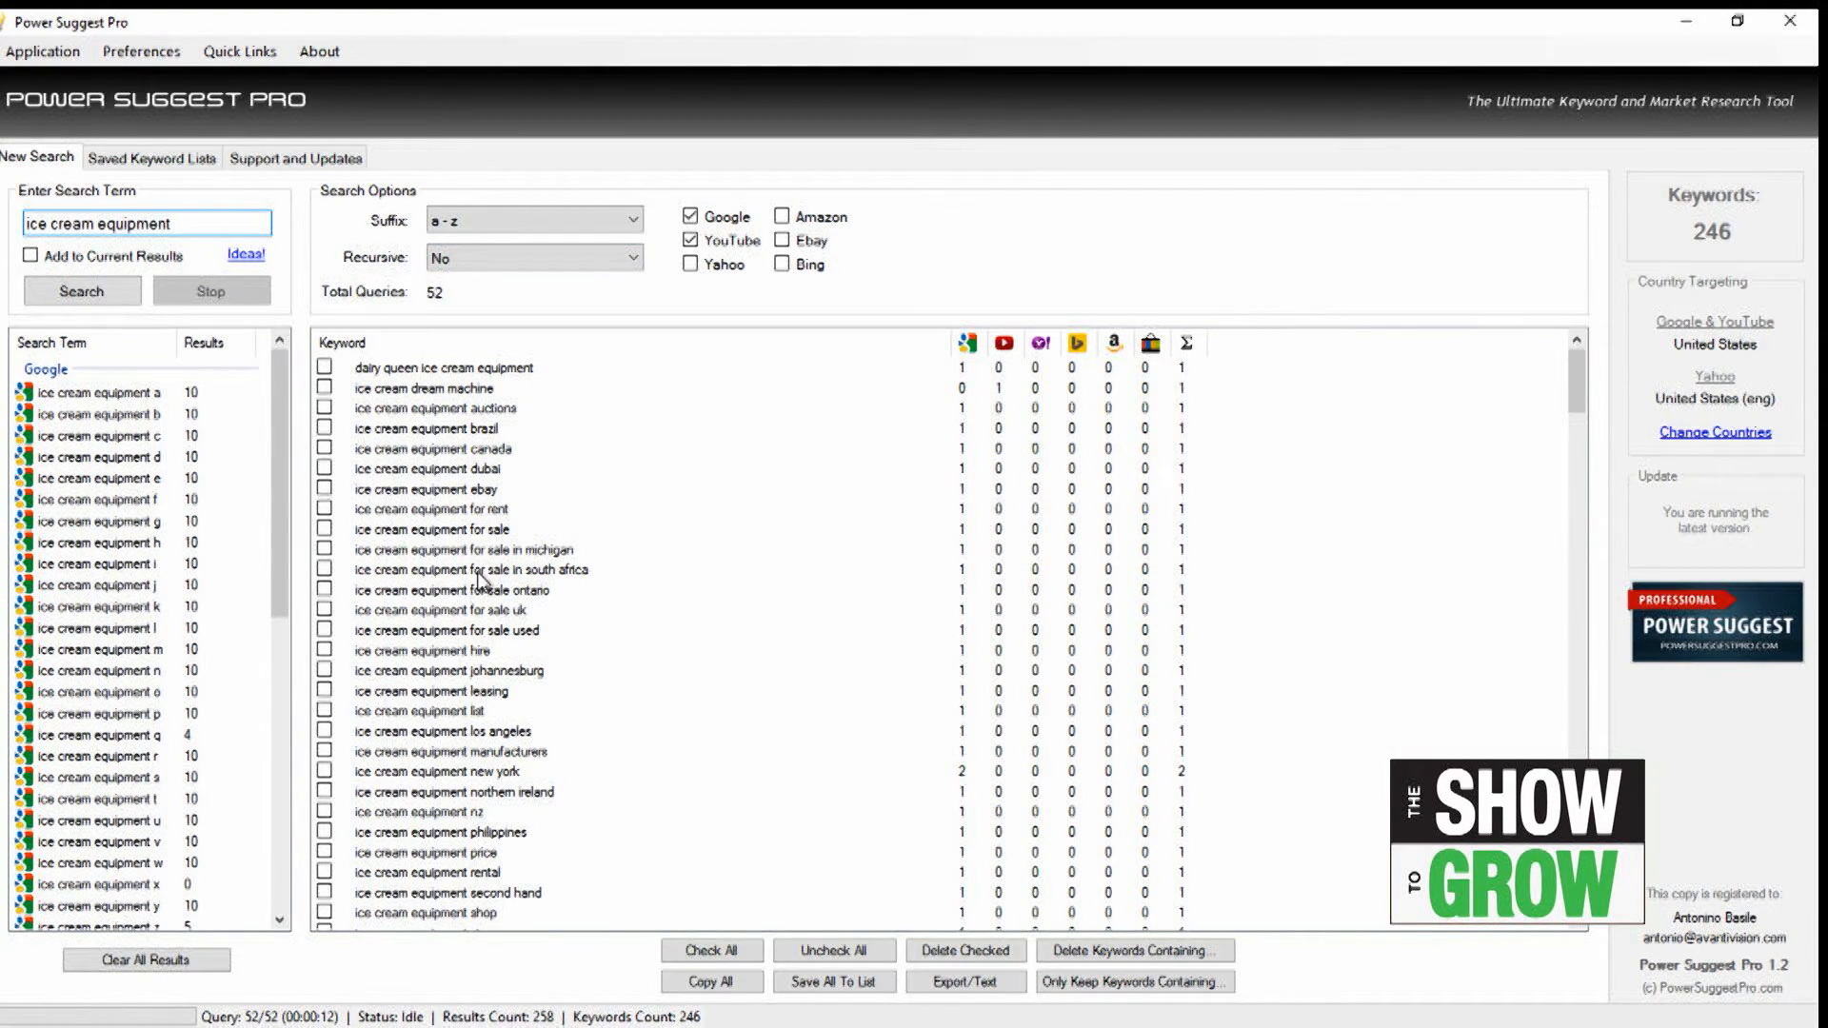
# Step: Review the generated ice cream equipment keywords and open the plain-text export of the list
pyautogui.scroll(-12, 481, 582)
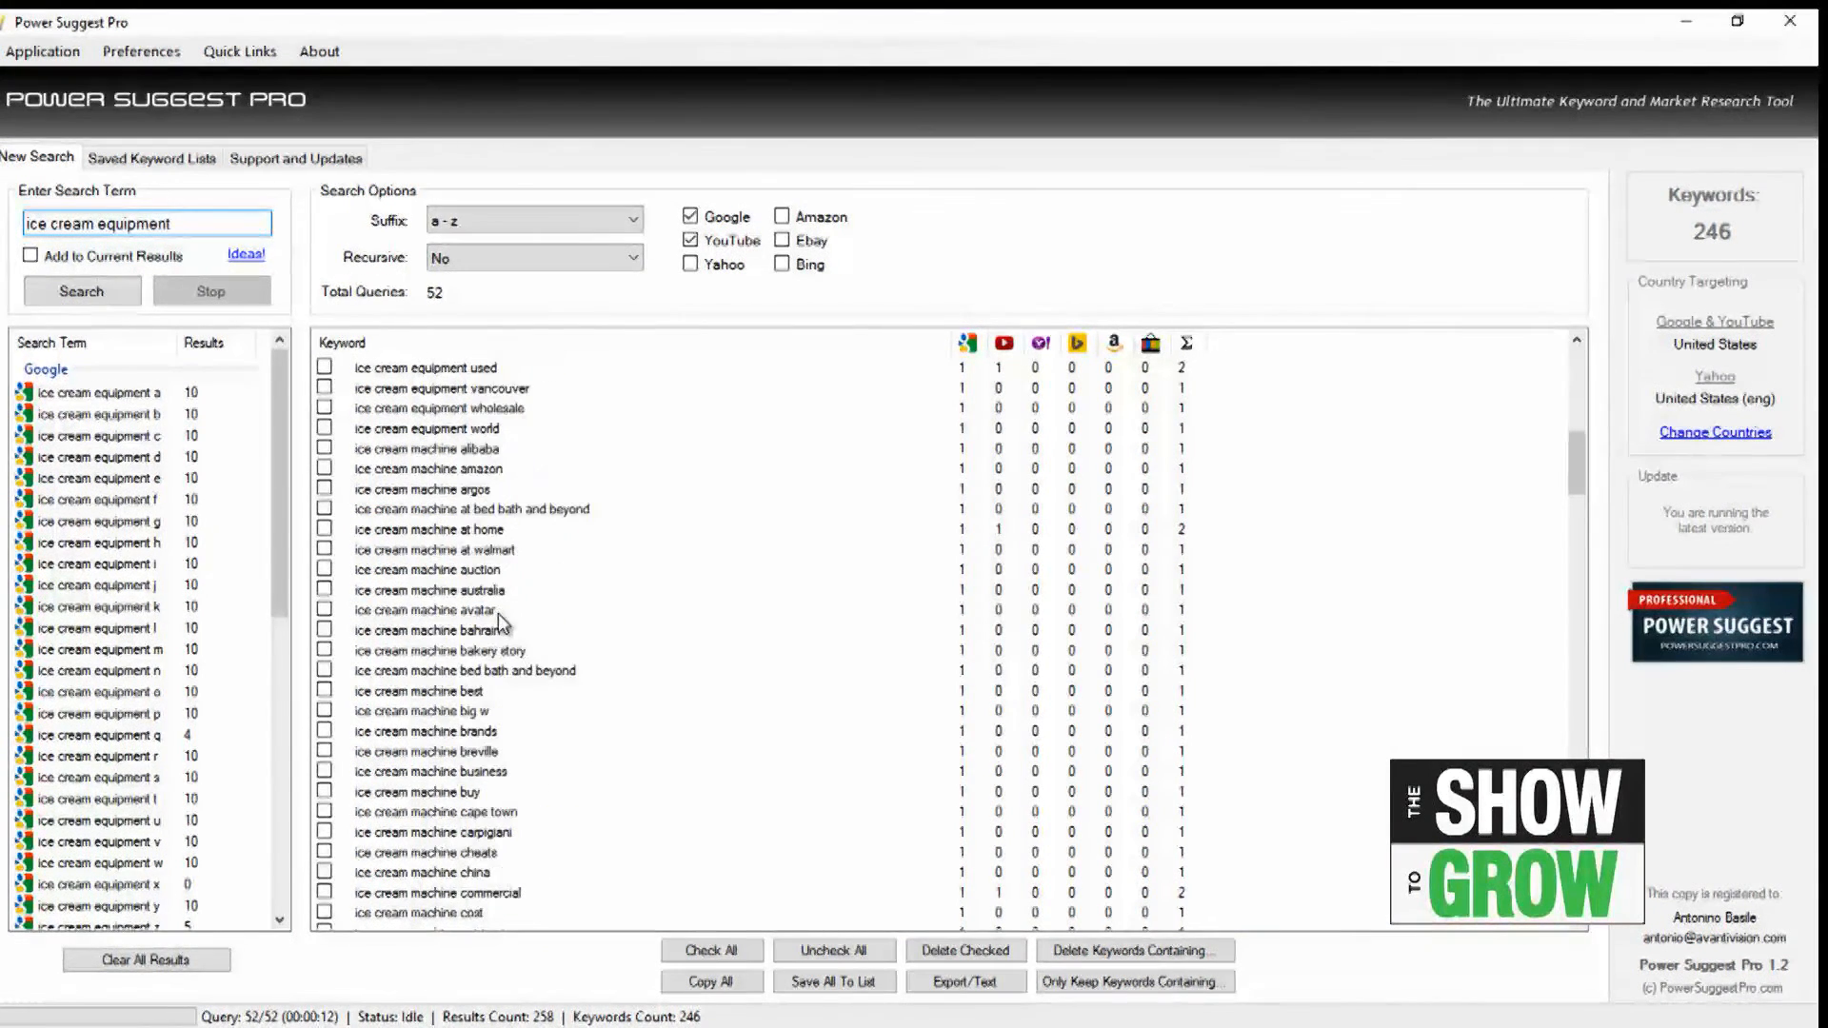
pyautogui.scroll(-20, 773, 469)
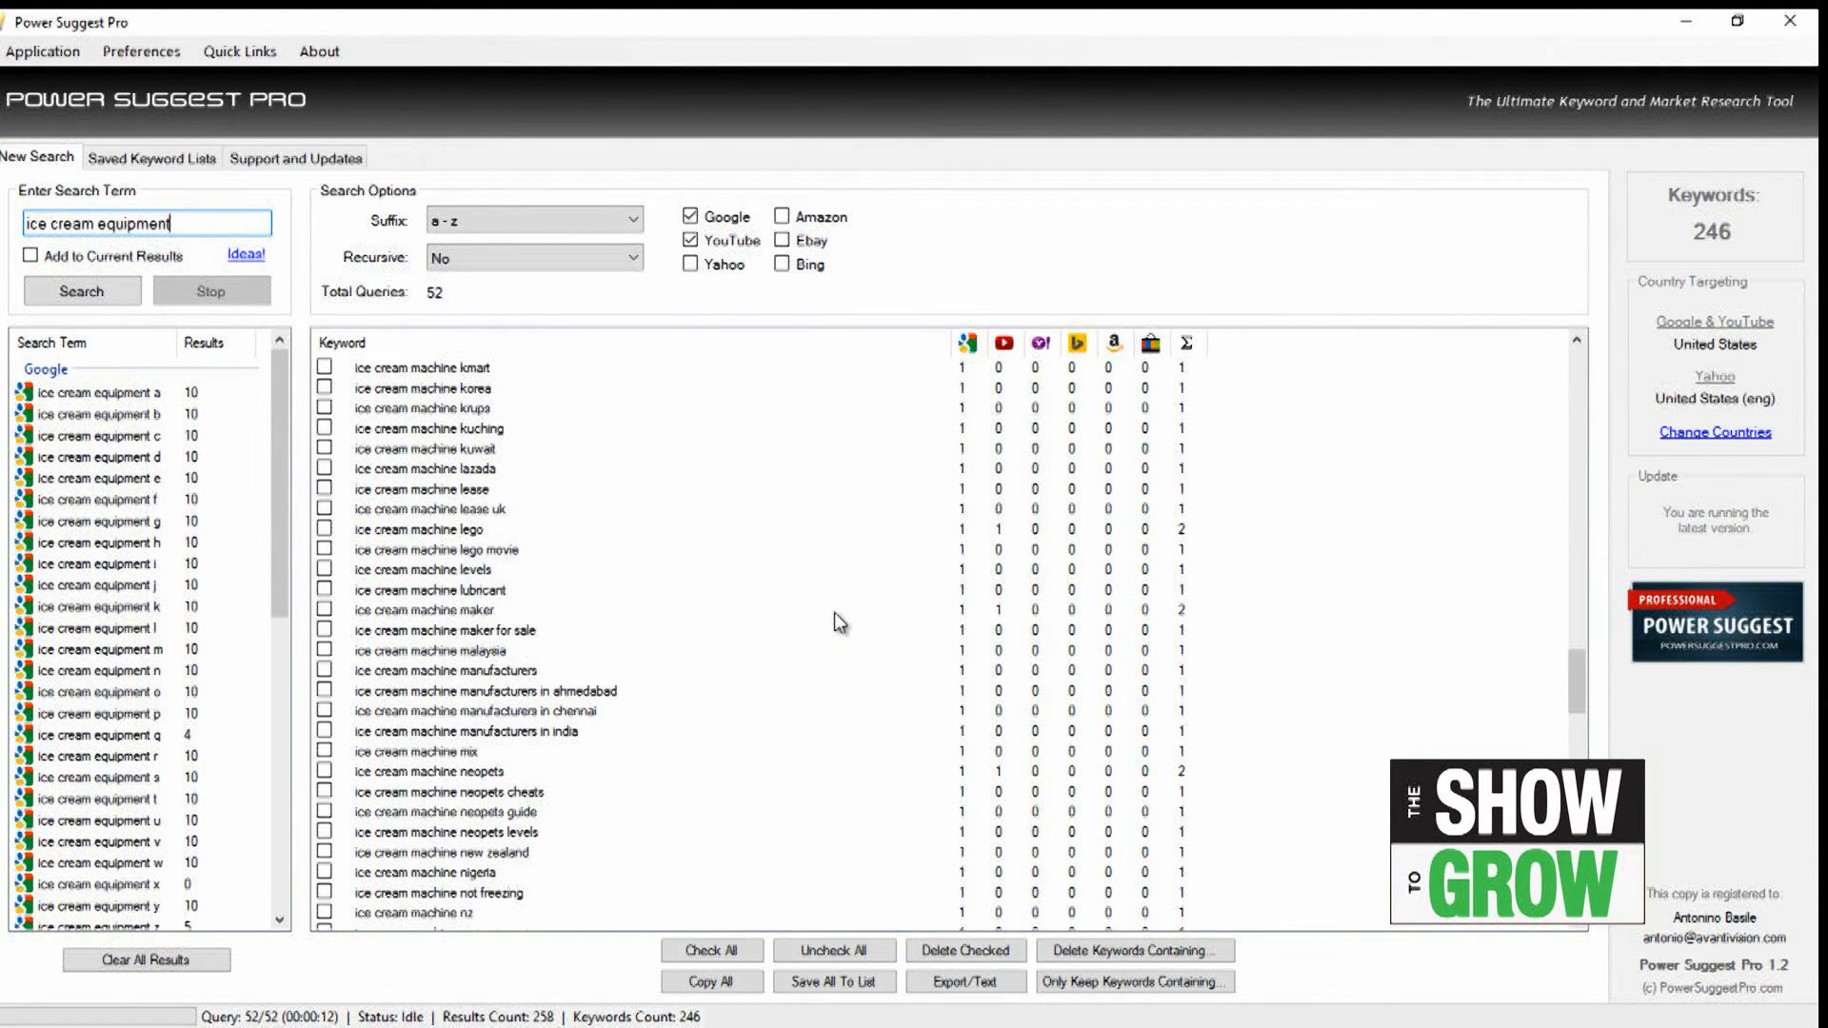
pyautogui.scroll(20, 834, 613)
pyautogui.scroll(3, 806, 599)
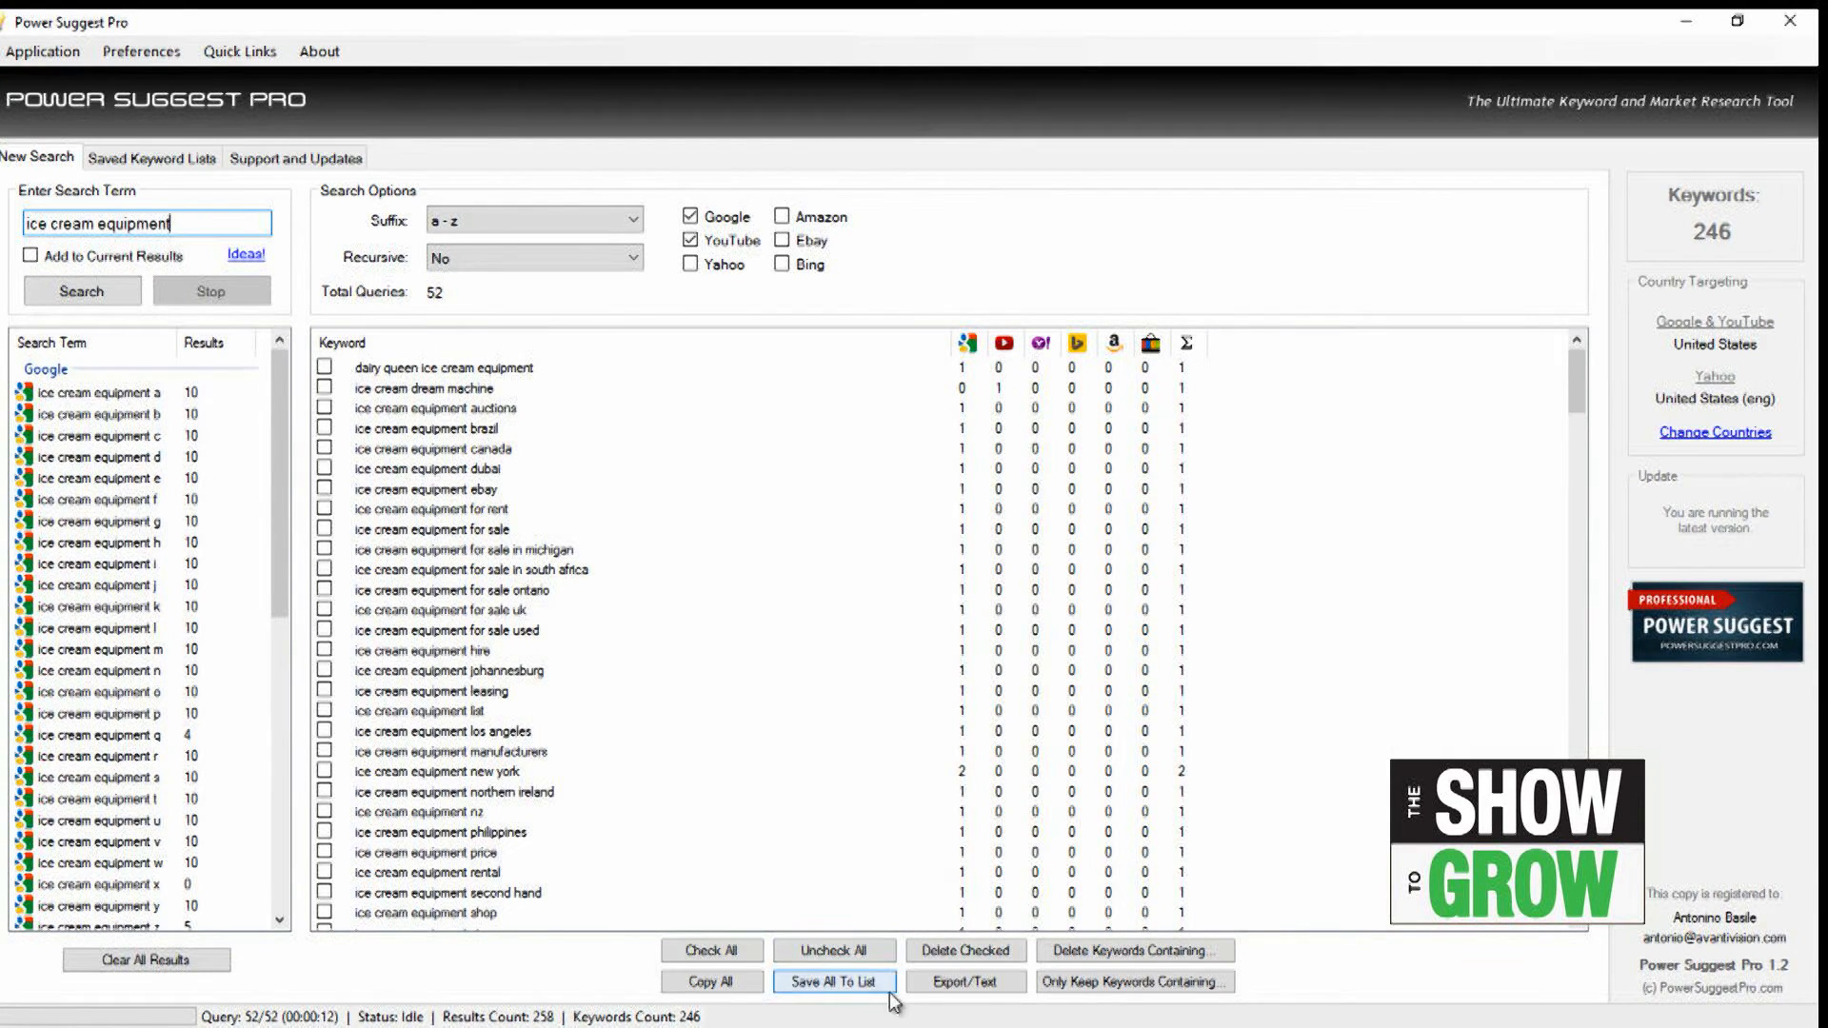
pyautogui.click(976, 993)
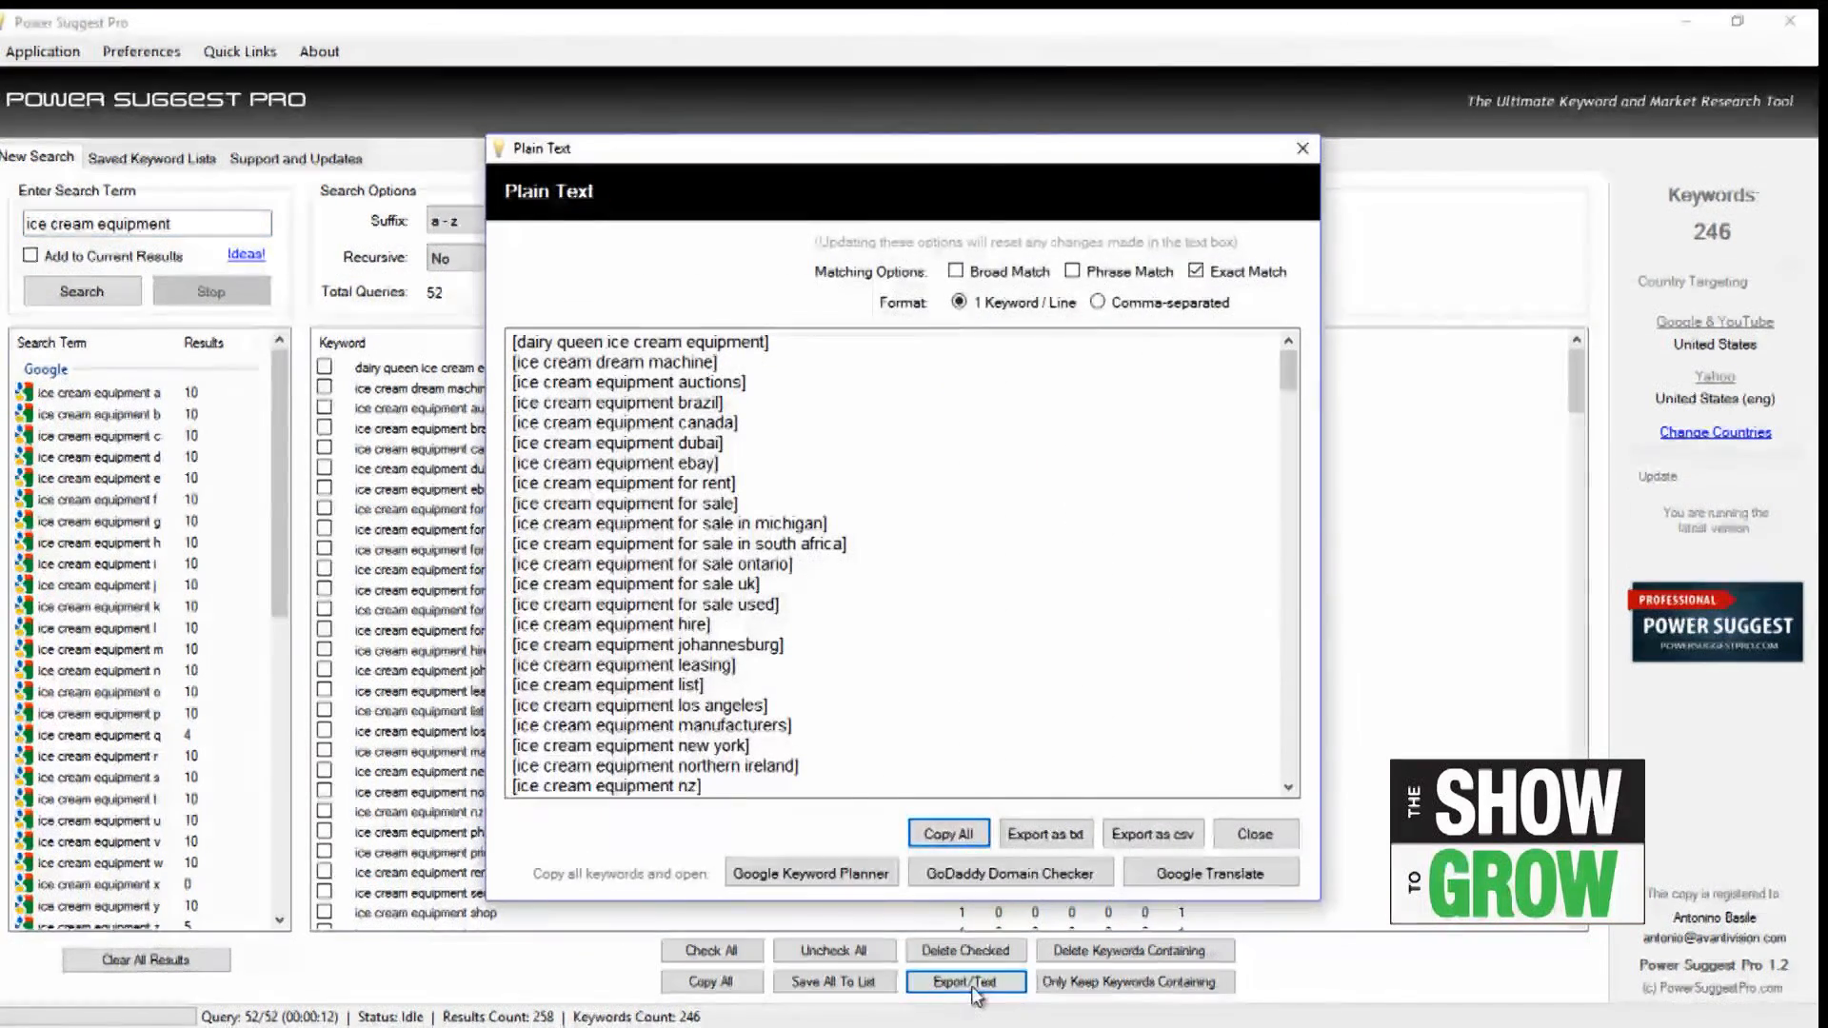
# Step: Try the Phrase Match and Broad Match options for the exported keywords, return to Exact Match only, and close the export
pyautogui.click(1073, 272)
pyautogui.click(956, 272)
pyautogui.click(957, 275)
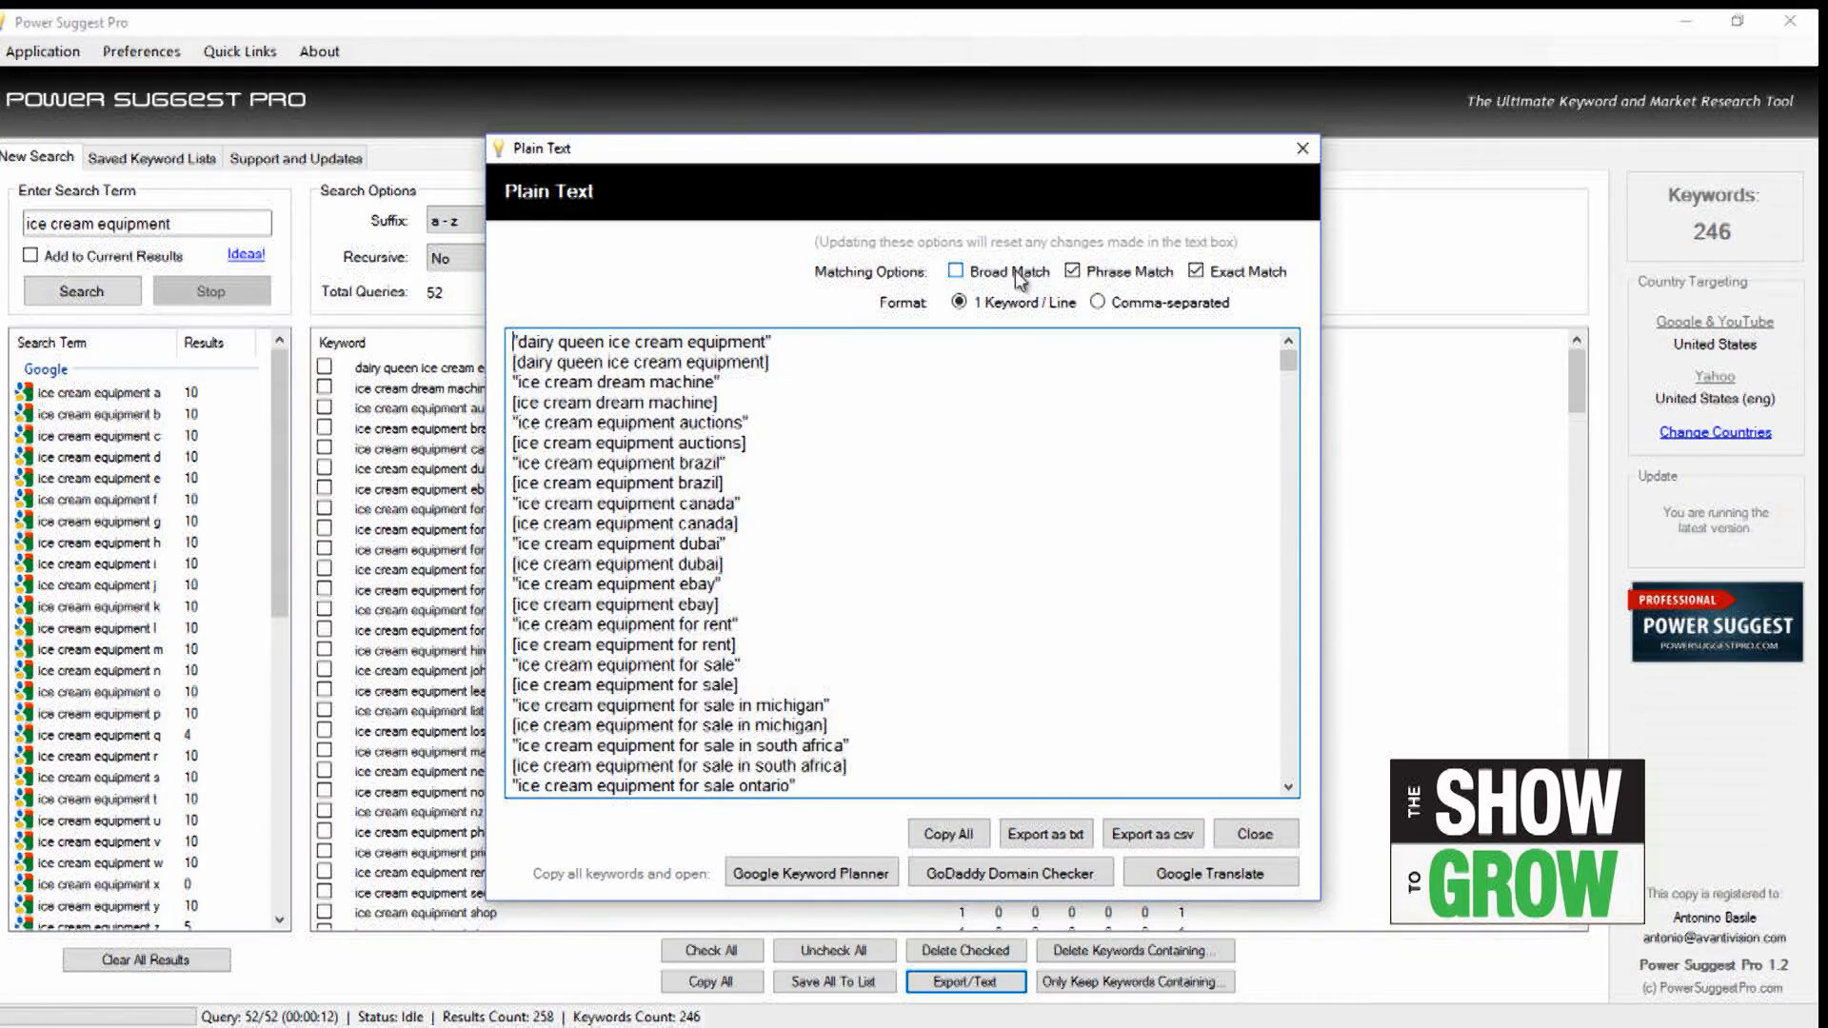
pyautogui.click(1073, 272)
pyautogui.click(1196, 271)
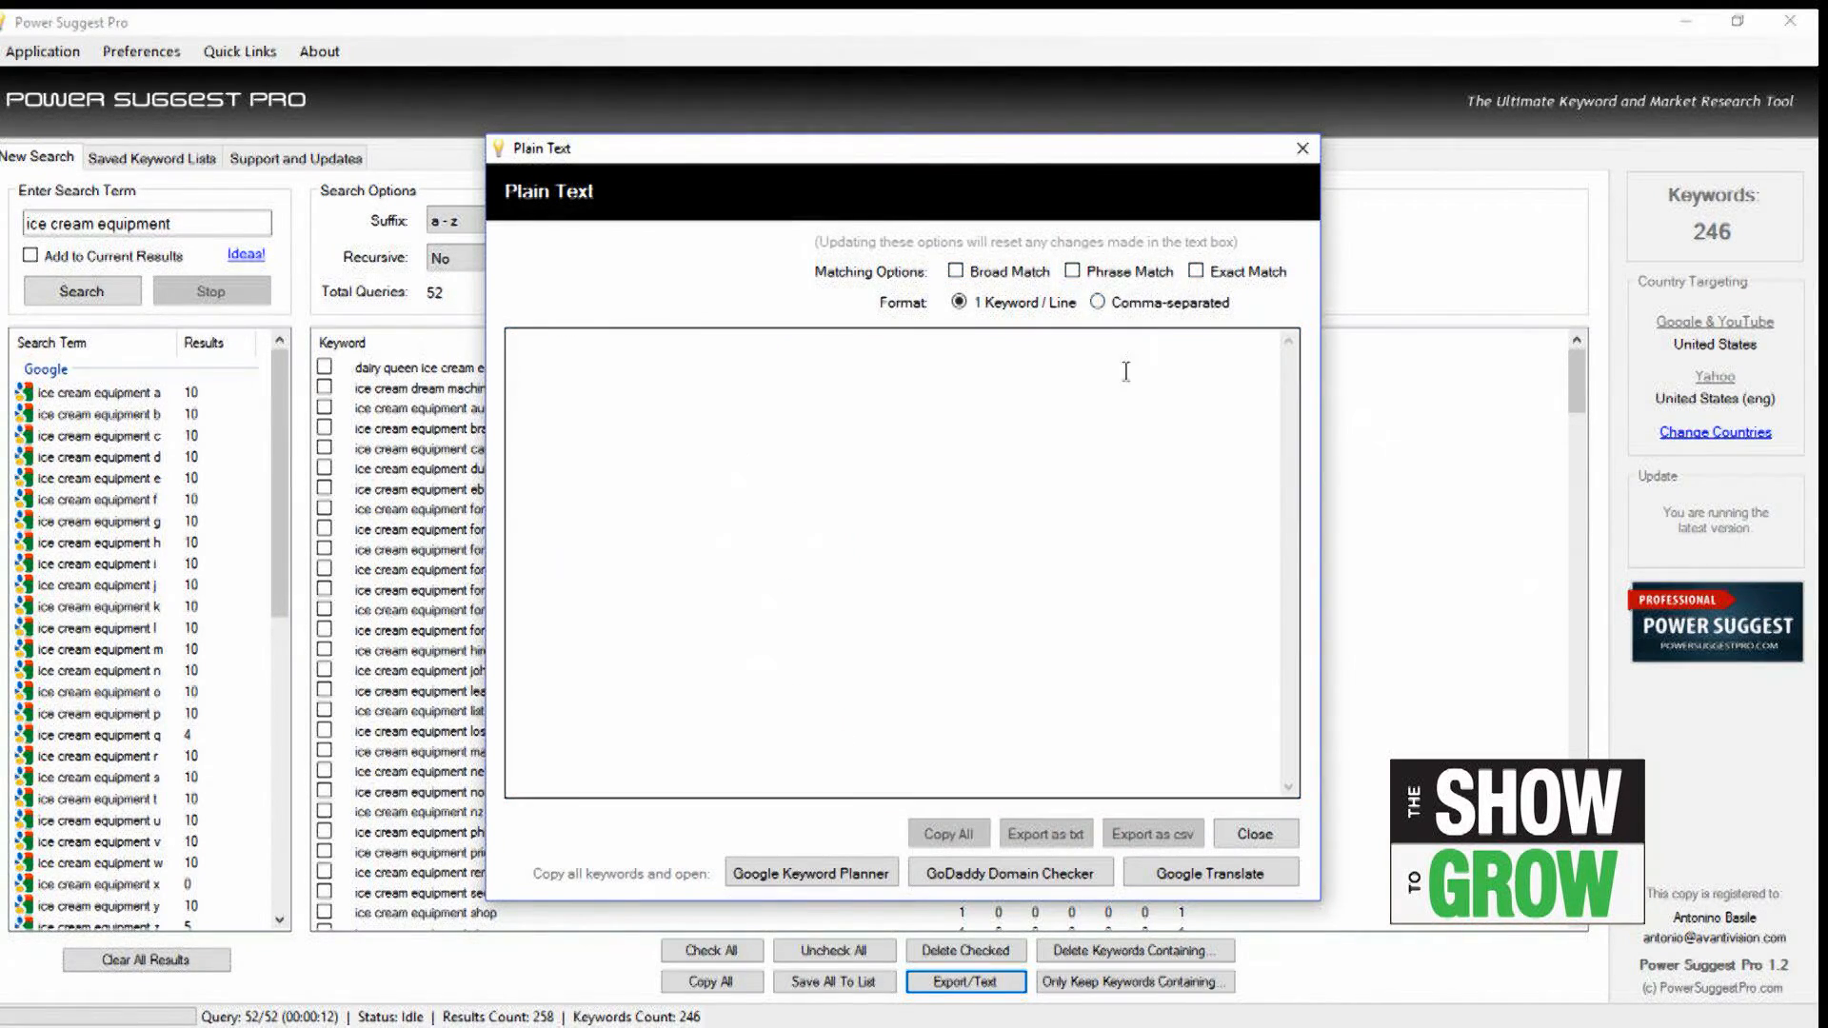
pyautogui.click(1196, 273)
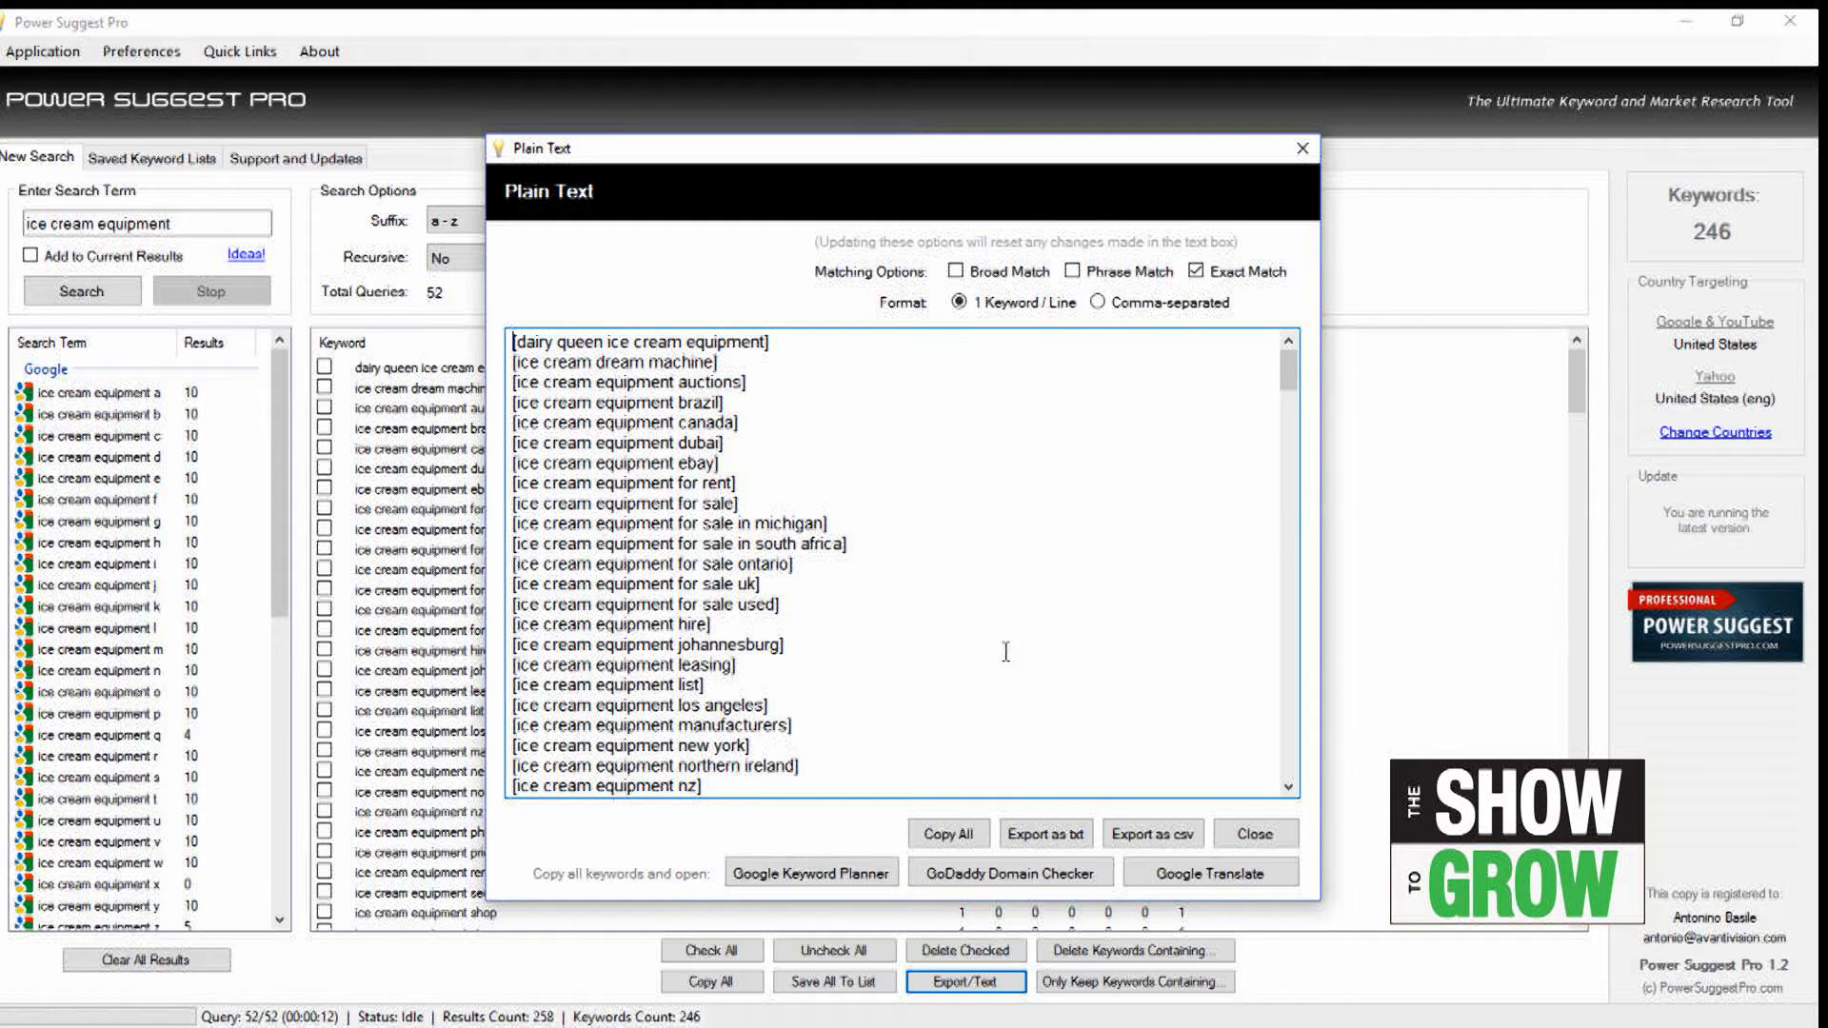
pyautogui.click(1301, 152)
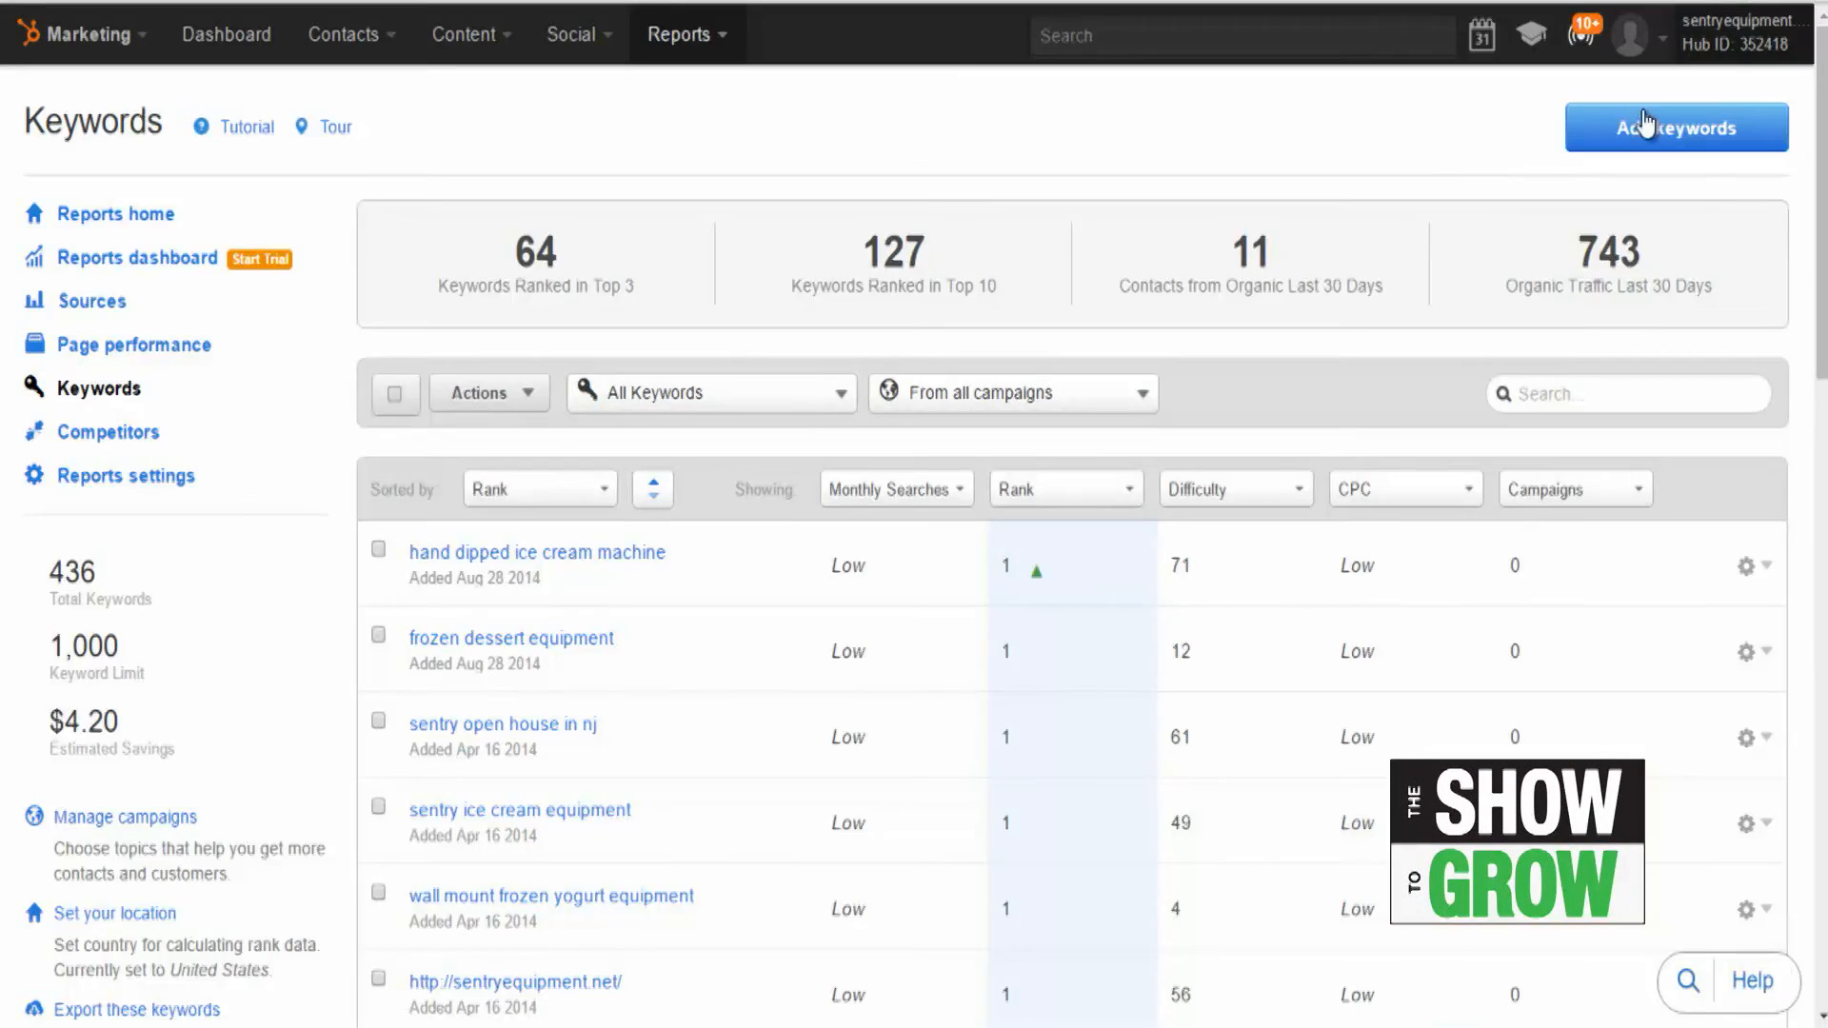
# Step: In HubSpot Keywords, start adding keywords and get suggestions for "ice cream equipment"
pyautogui.click(1642, 127)
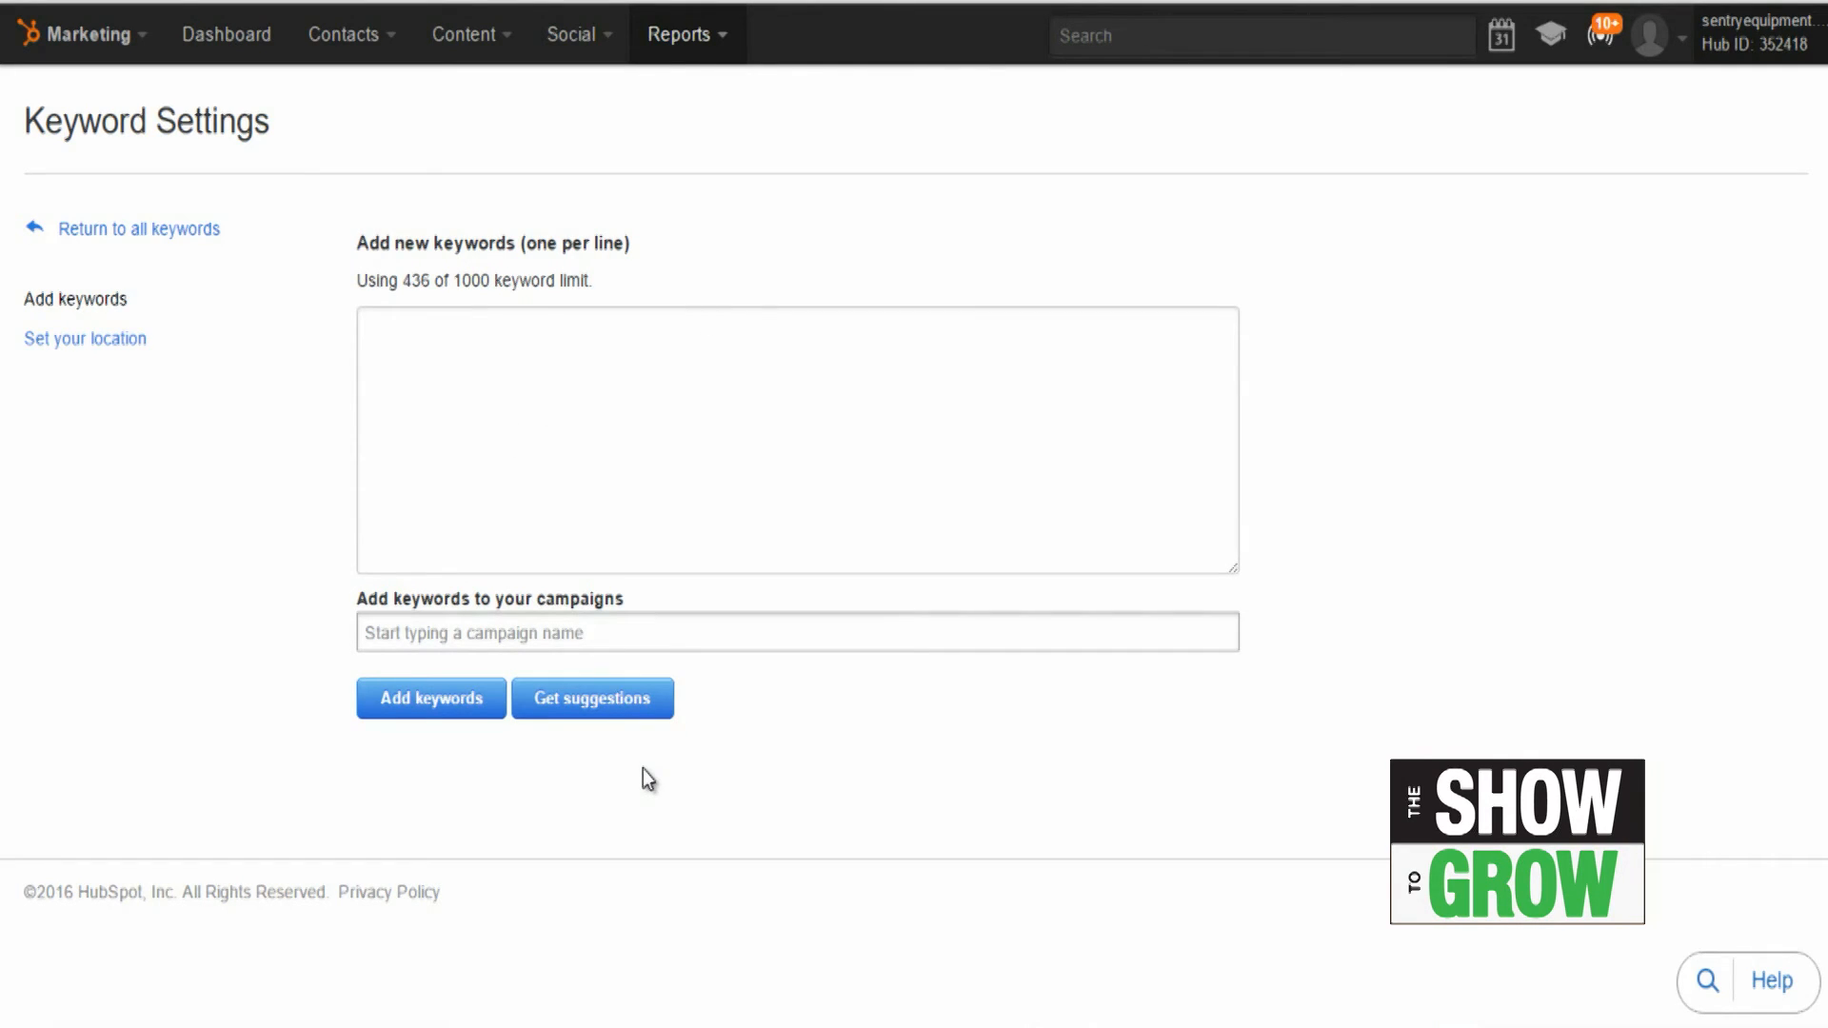
pyautogui.click(603, 712)
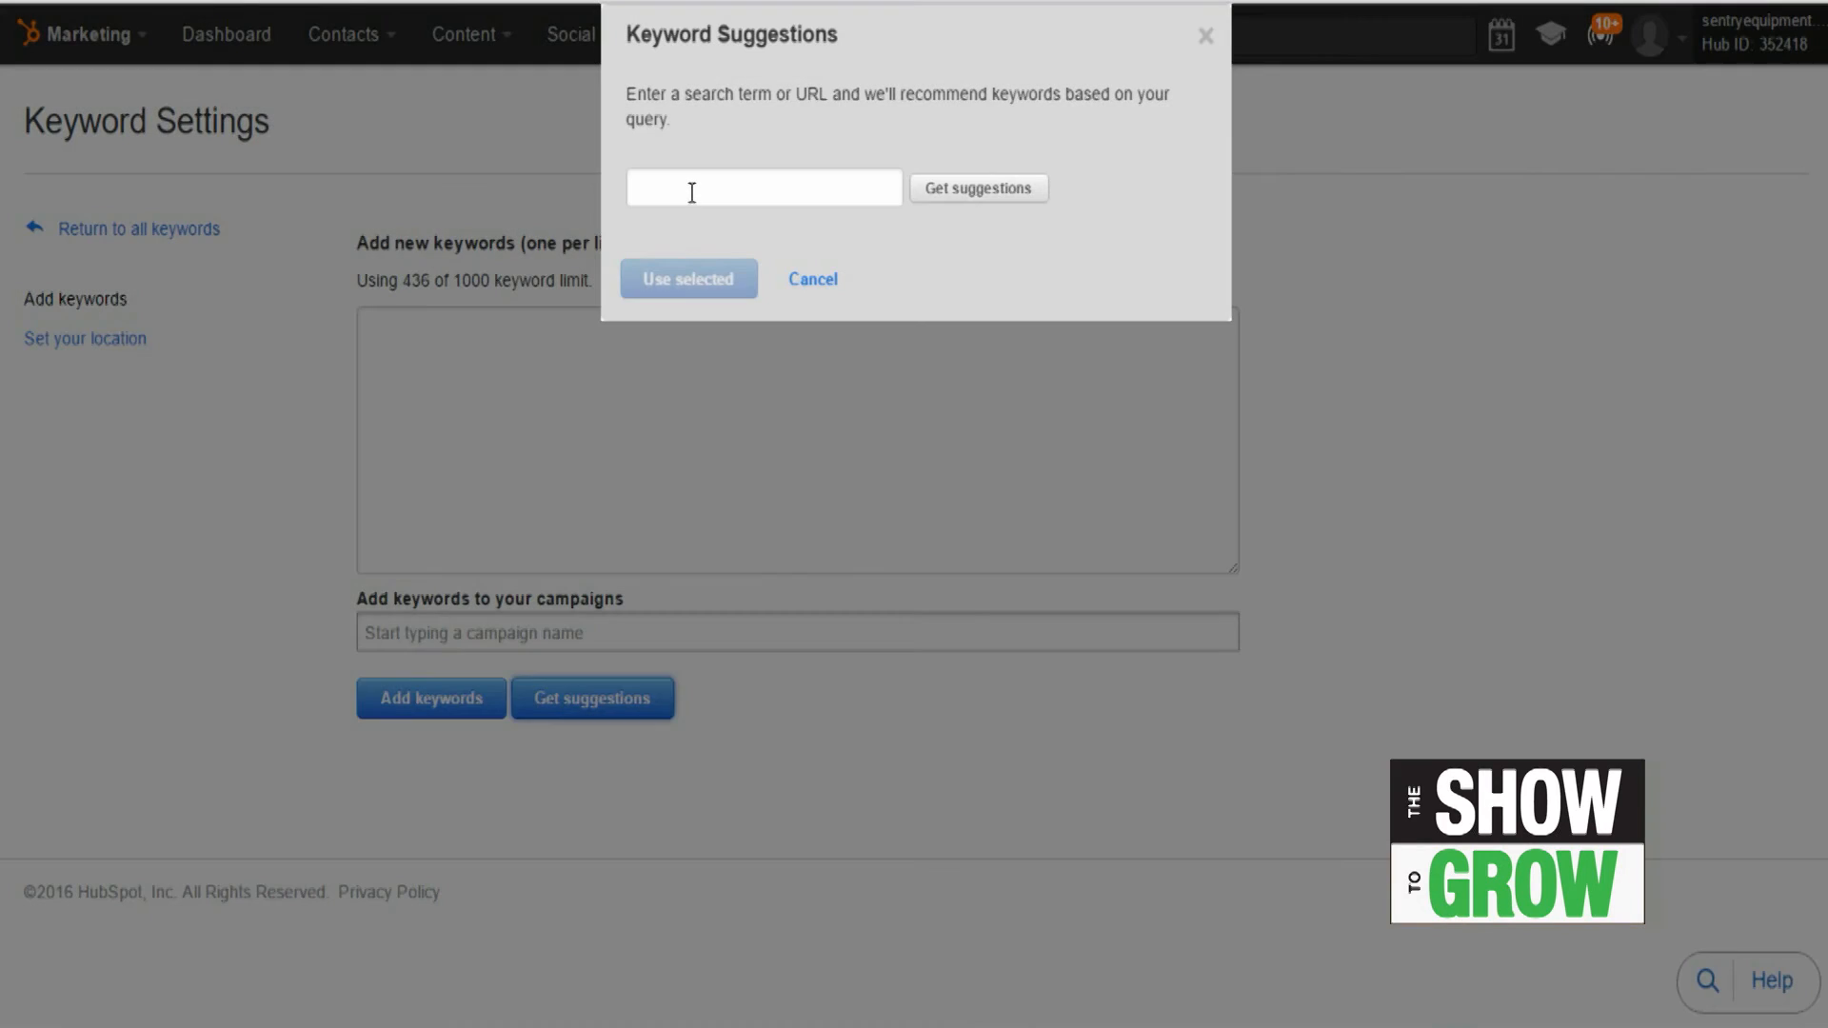
pyautogui.write('ice cream equipment')
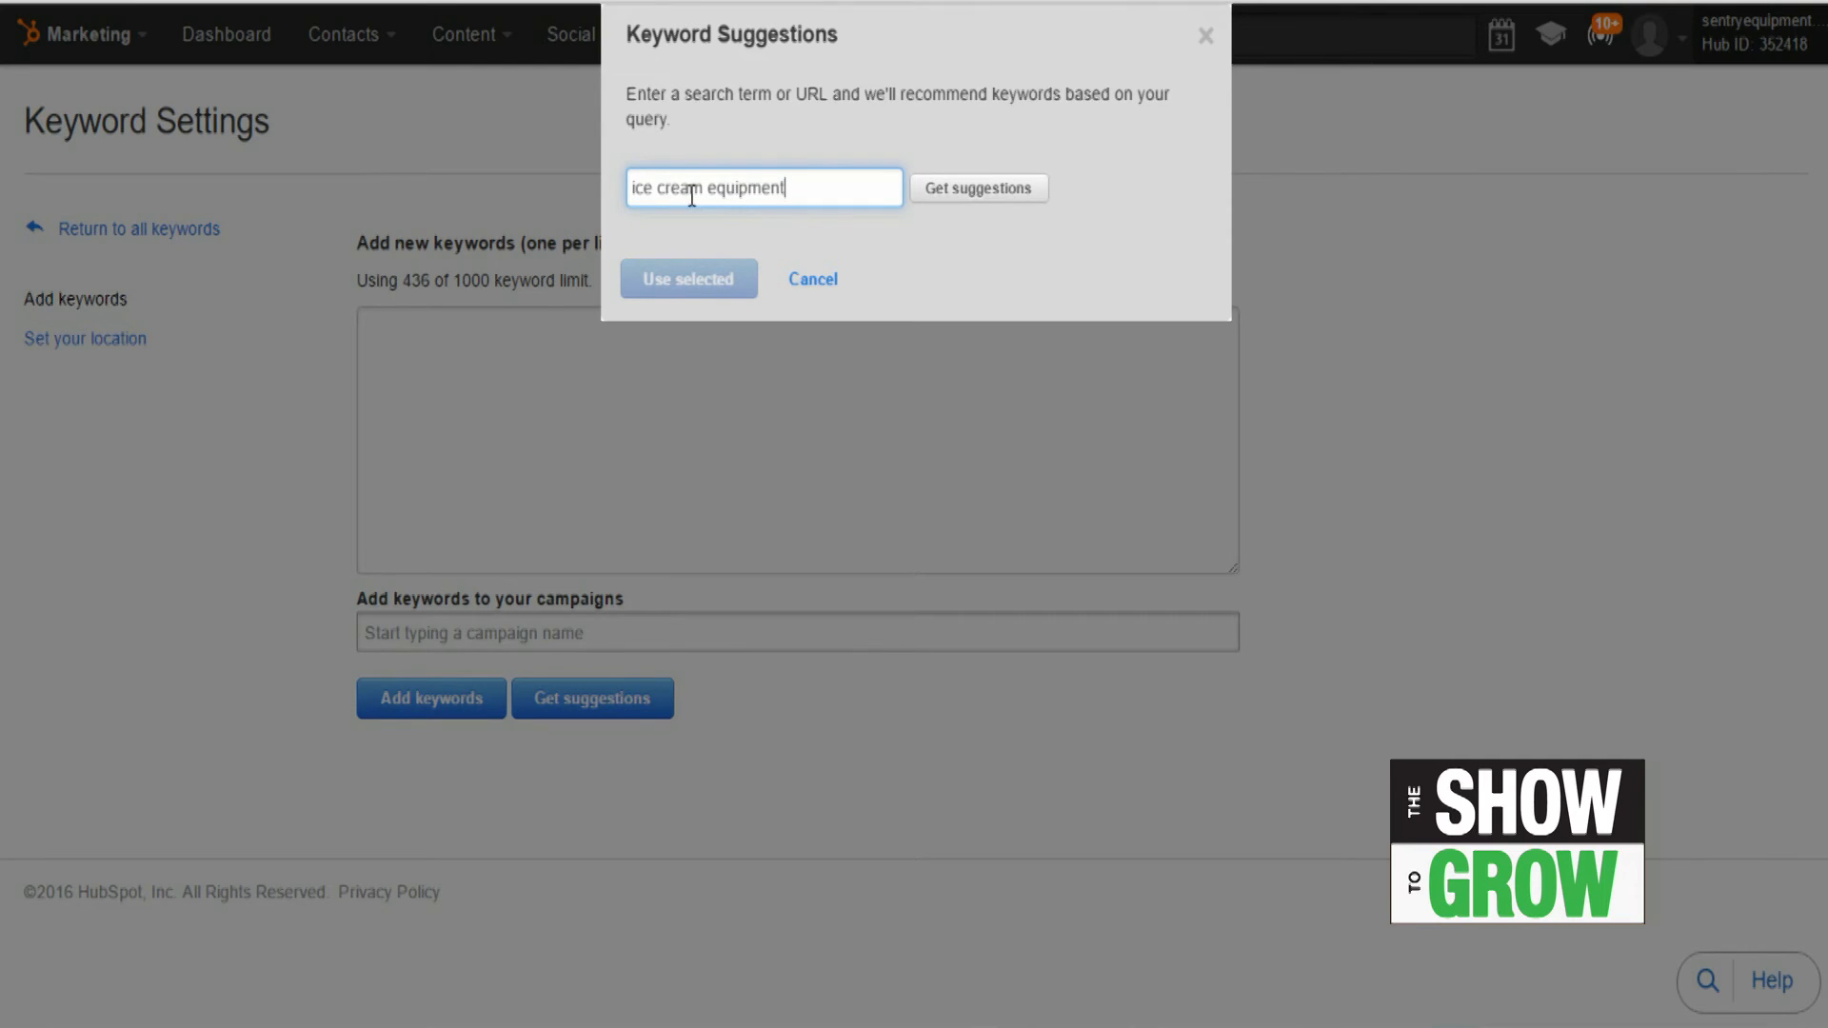
pyautogui.press('Return')
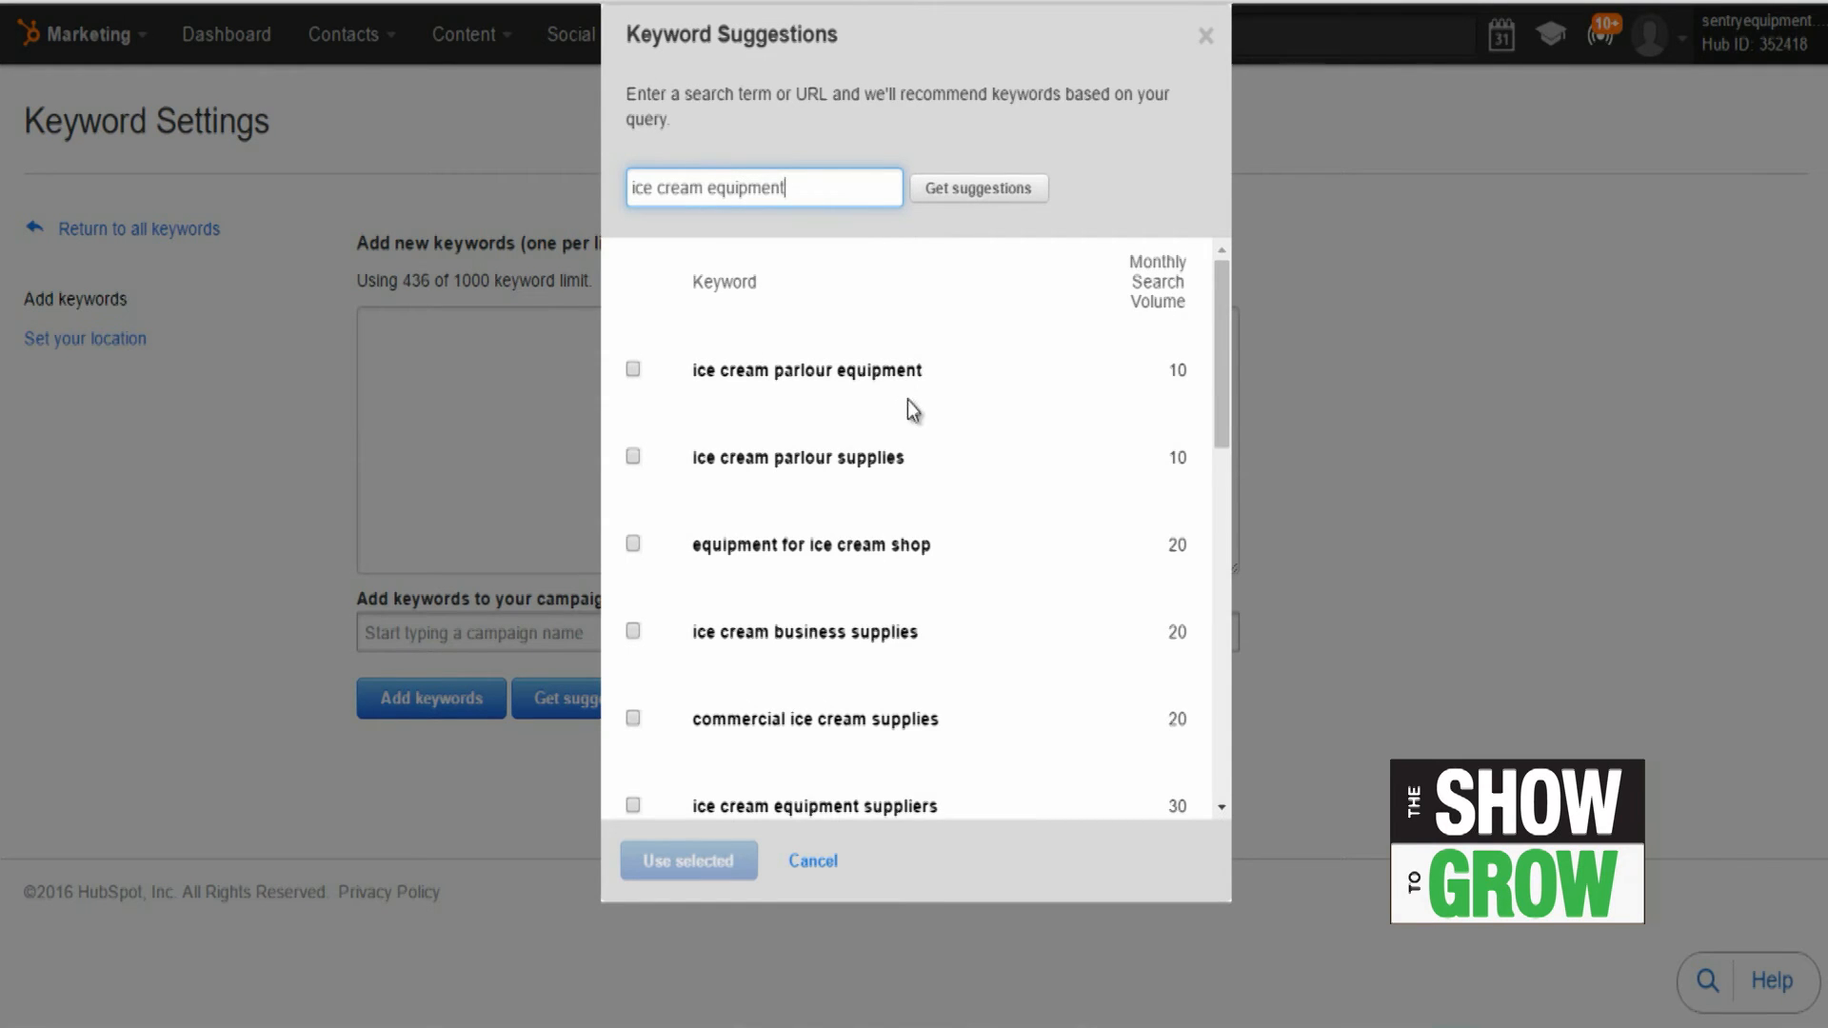
# Step: Select the six suggestions with monthly search volumes of 70 or more, from "ice cream parlor equipment" to "ice cream equipment"
pyautogui.scroll(-2, 1164, 328)
pyautogui.scroll(-10, 1158, 333)
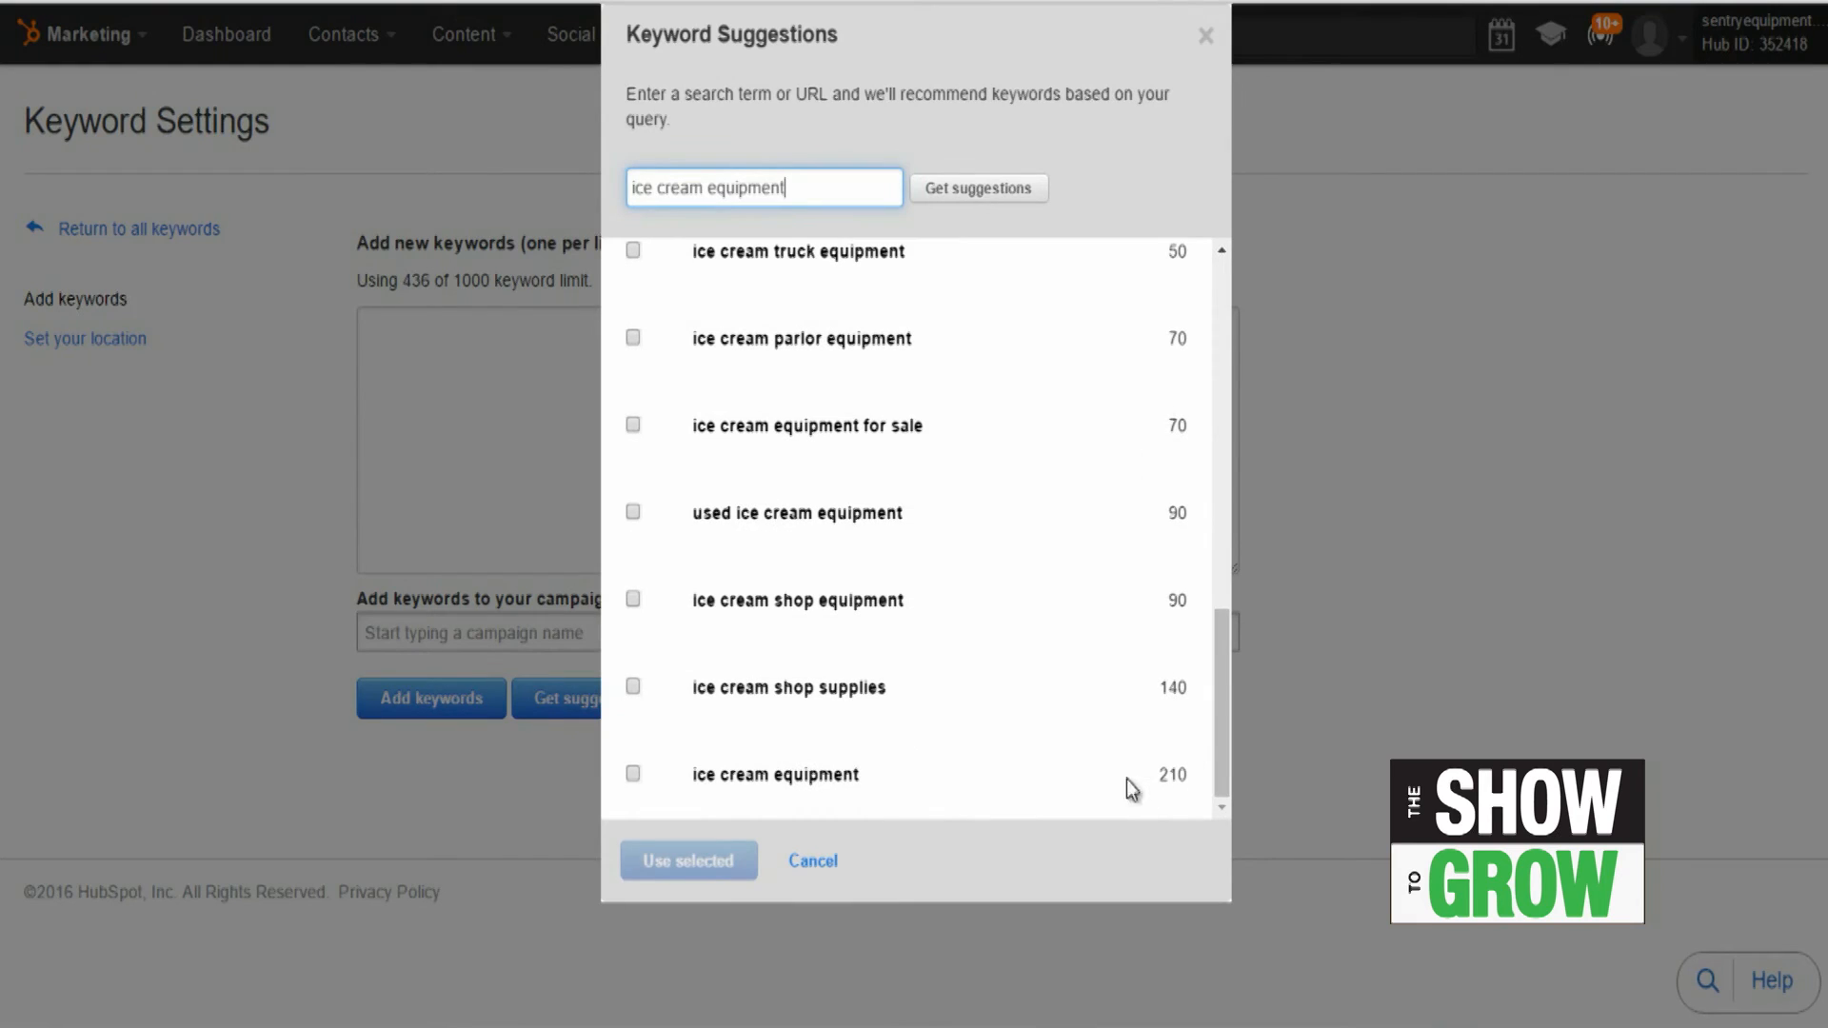
pyautogui.click(633, 774)
pyautogui.click(633, 686)
pyautogui.click(633, 600)
pyautogui.click(633, 512)
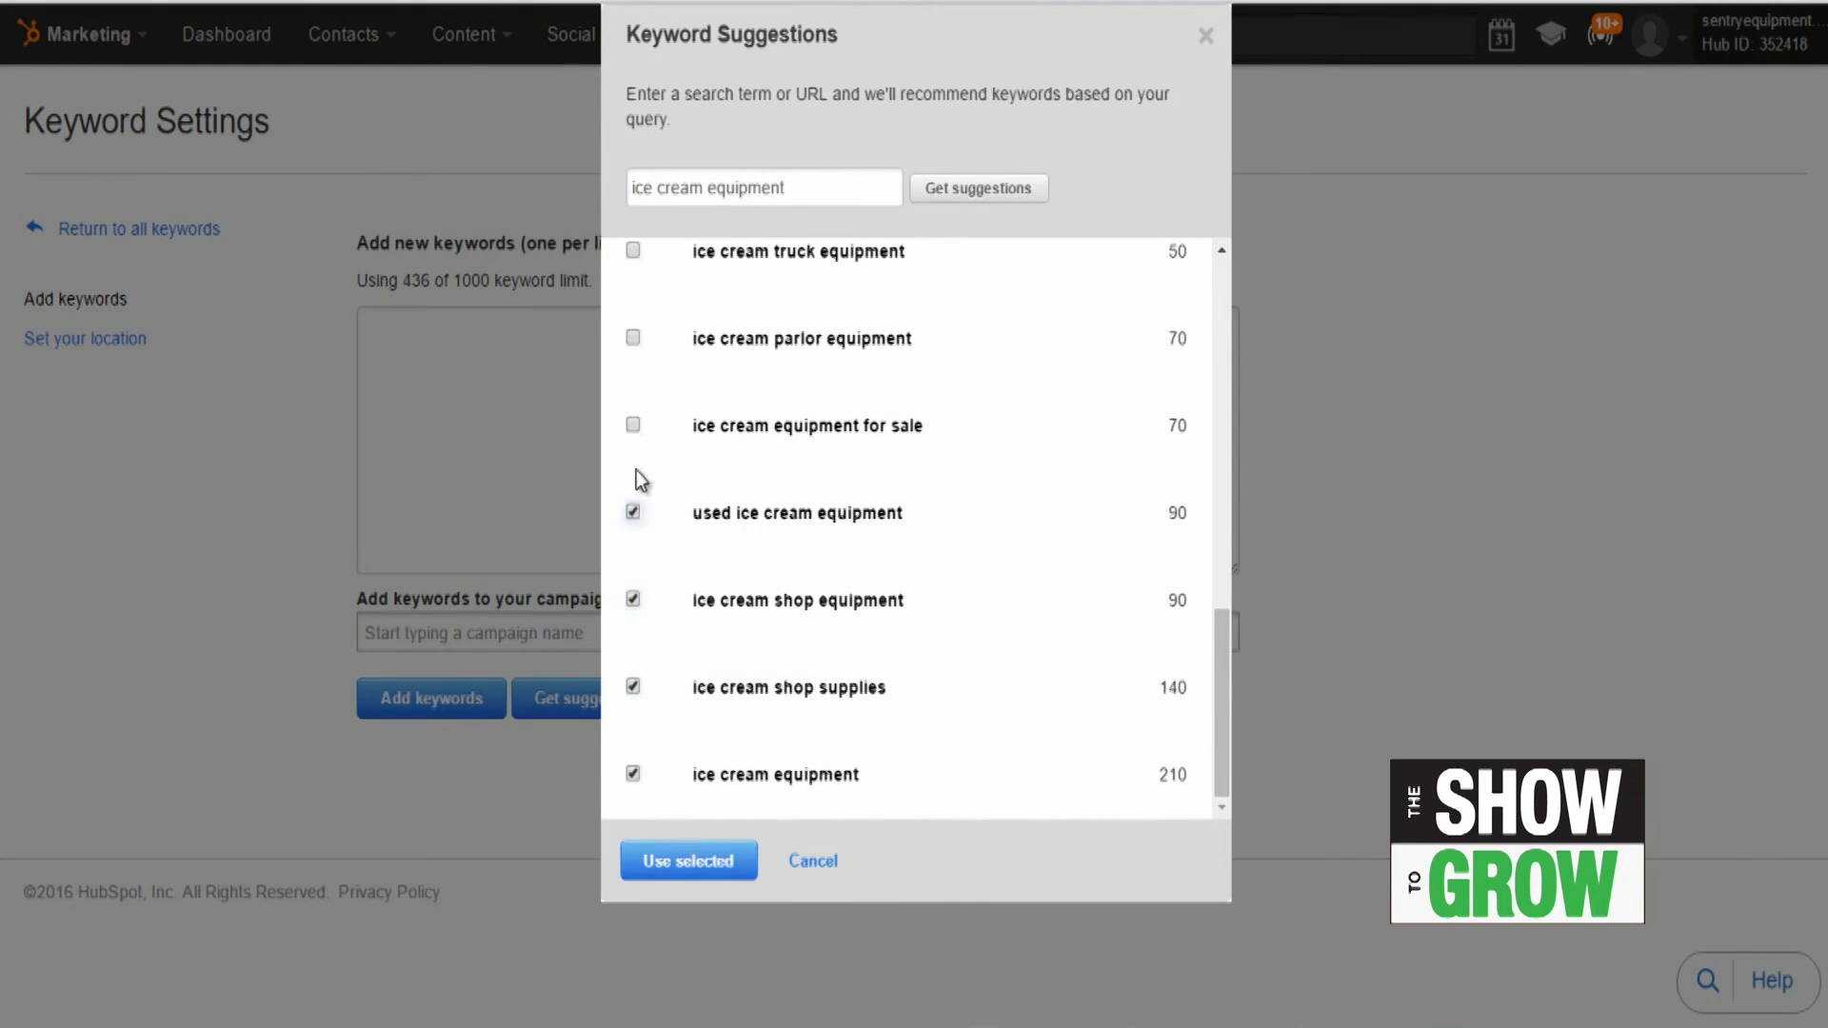
pyautogui.click(633, 426)
pyautogui.click(633, 339)
# Step: Select the ice cream truck, manufacturing, making and store equipment suggestions too, and add all selected keywords to the tracked list
pyautogui.scroll(1, 773, 670)
pyautogui.click(633, 383)
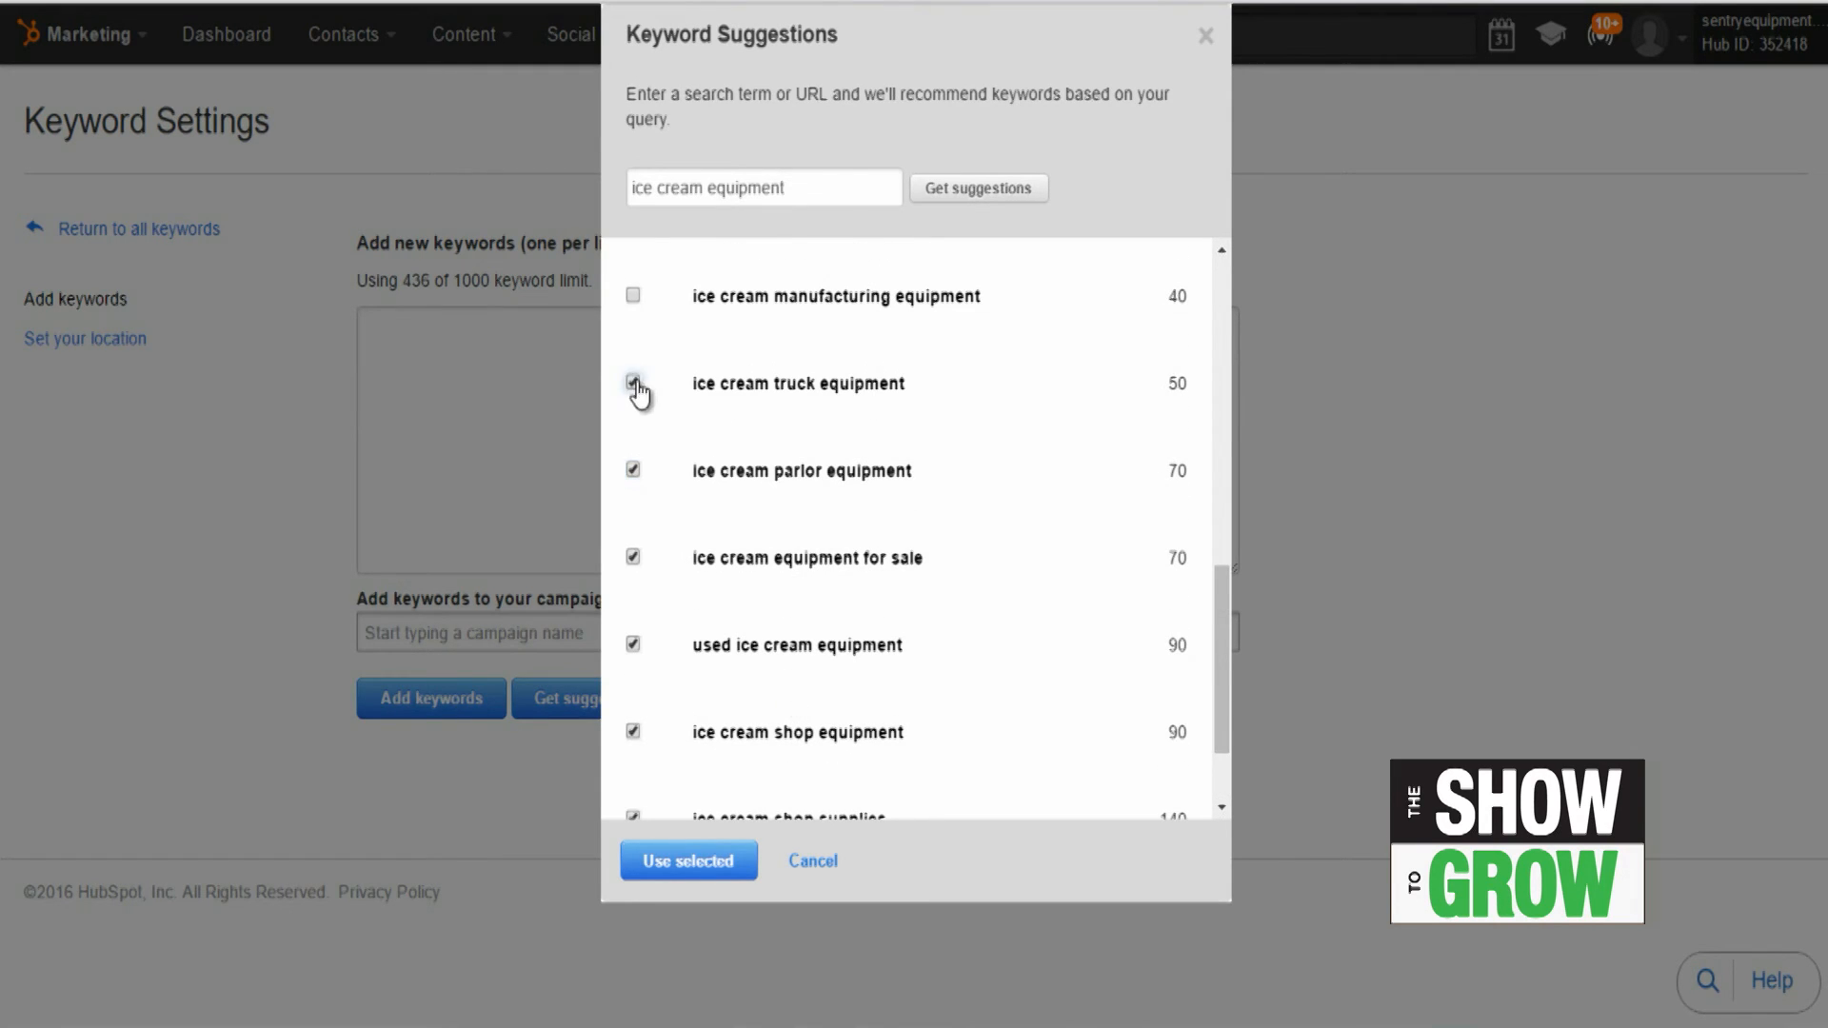
pyautogui.click(633, 297)
pyautogui.scroll(2, 692, 552)
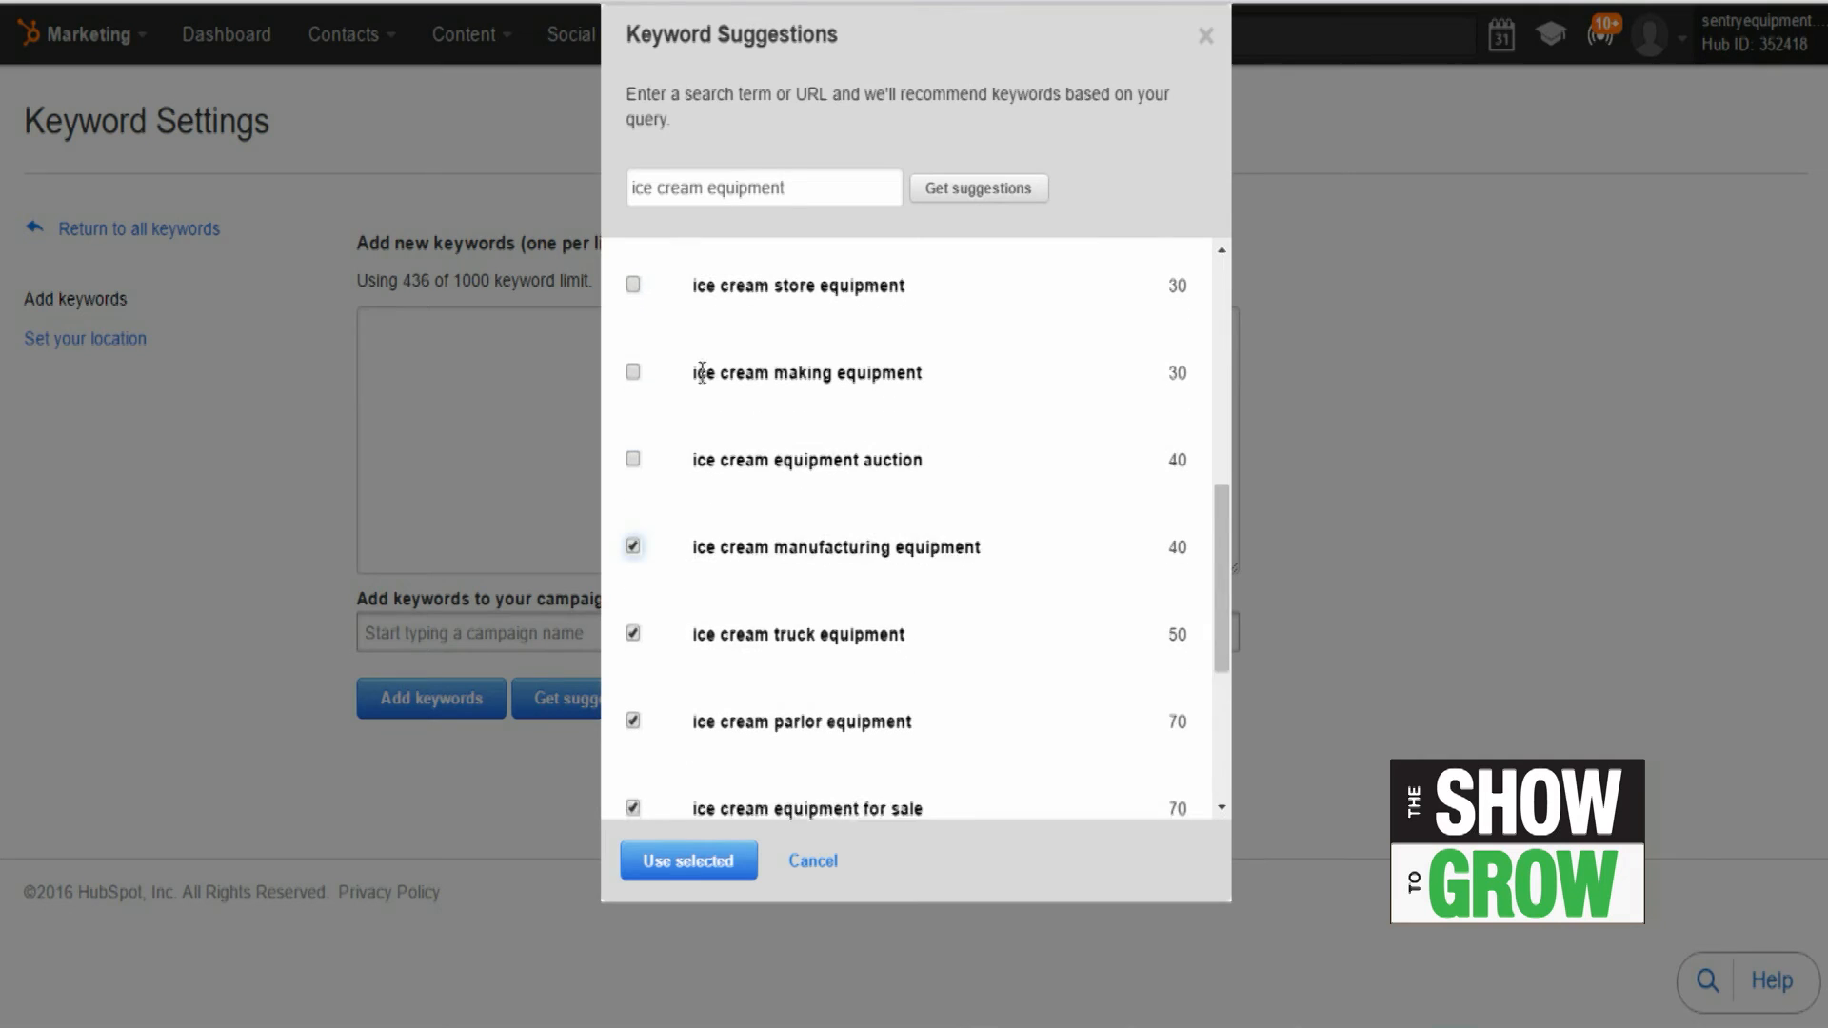
pyautogui.click(634, 562)
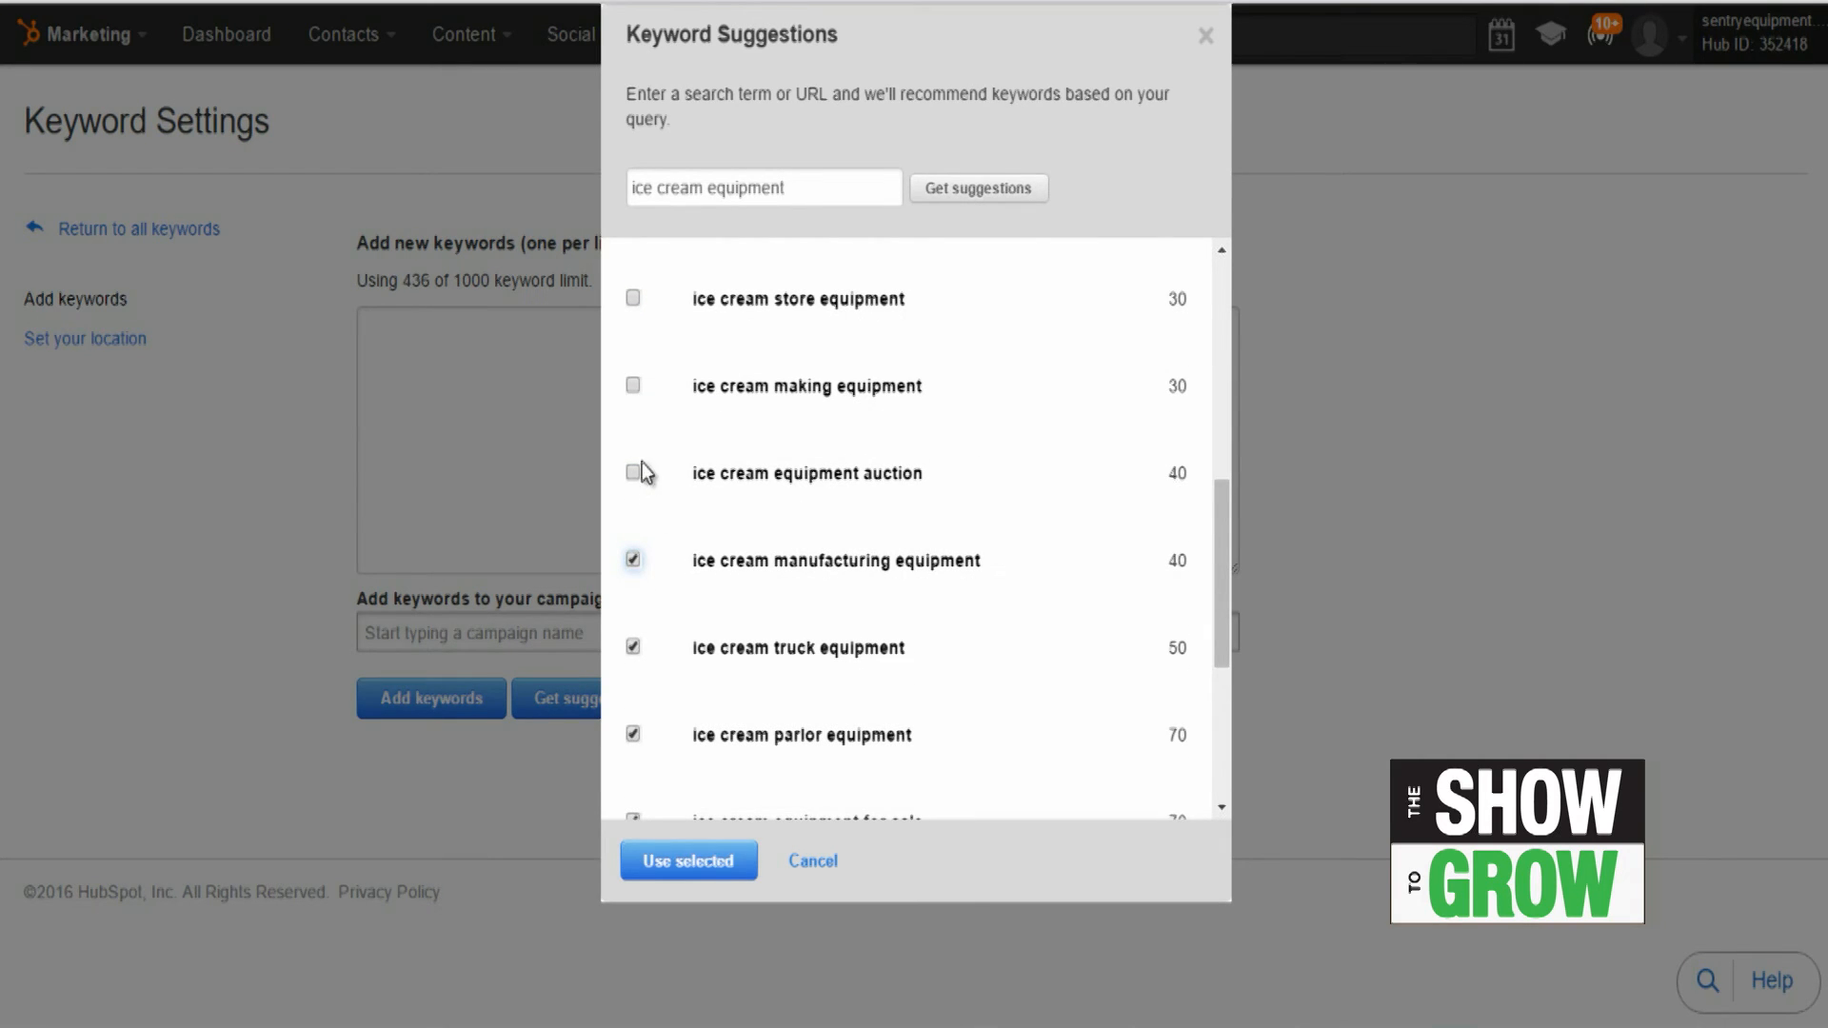
pyautogui.click(634, 387)
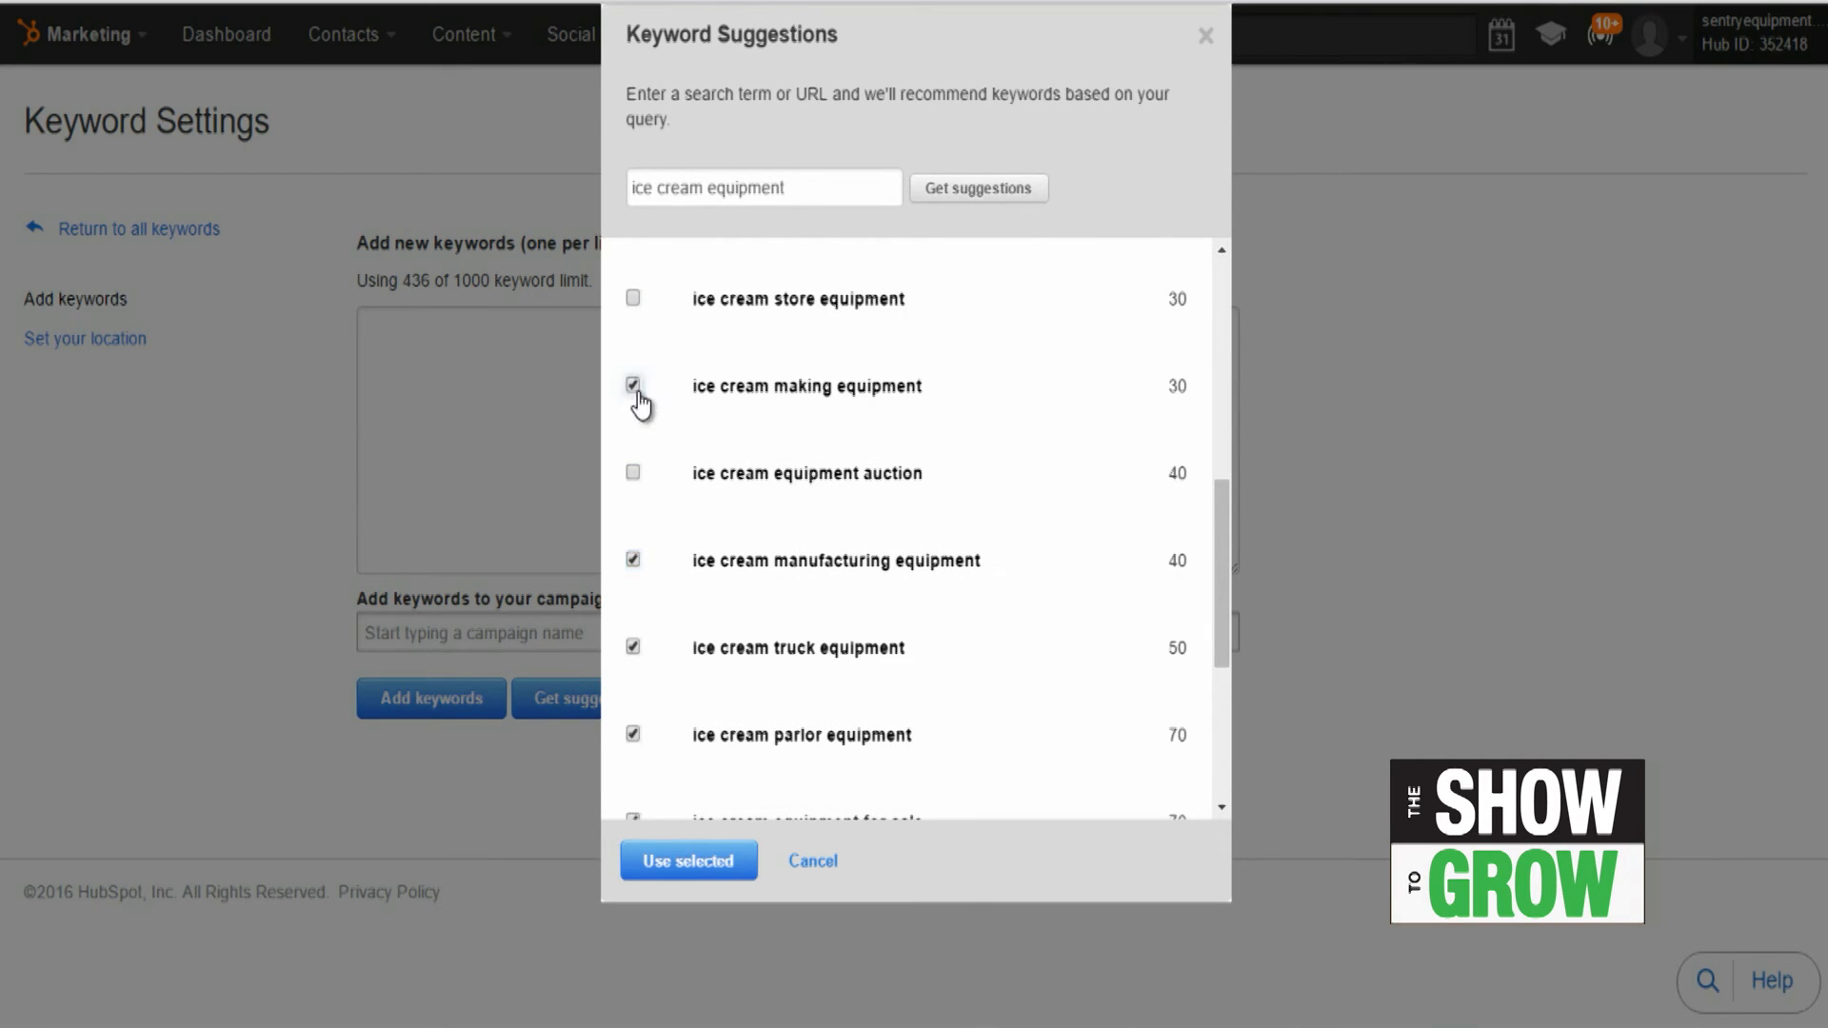
pyautogui.click(633, 299)
pyautogui.click(714, 866)
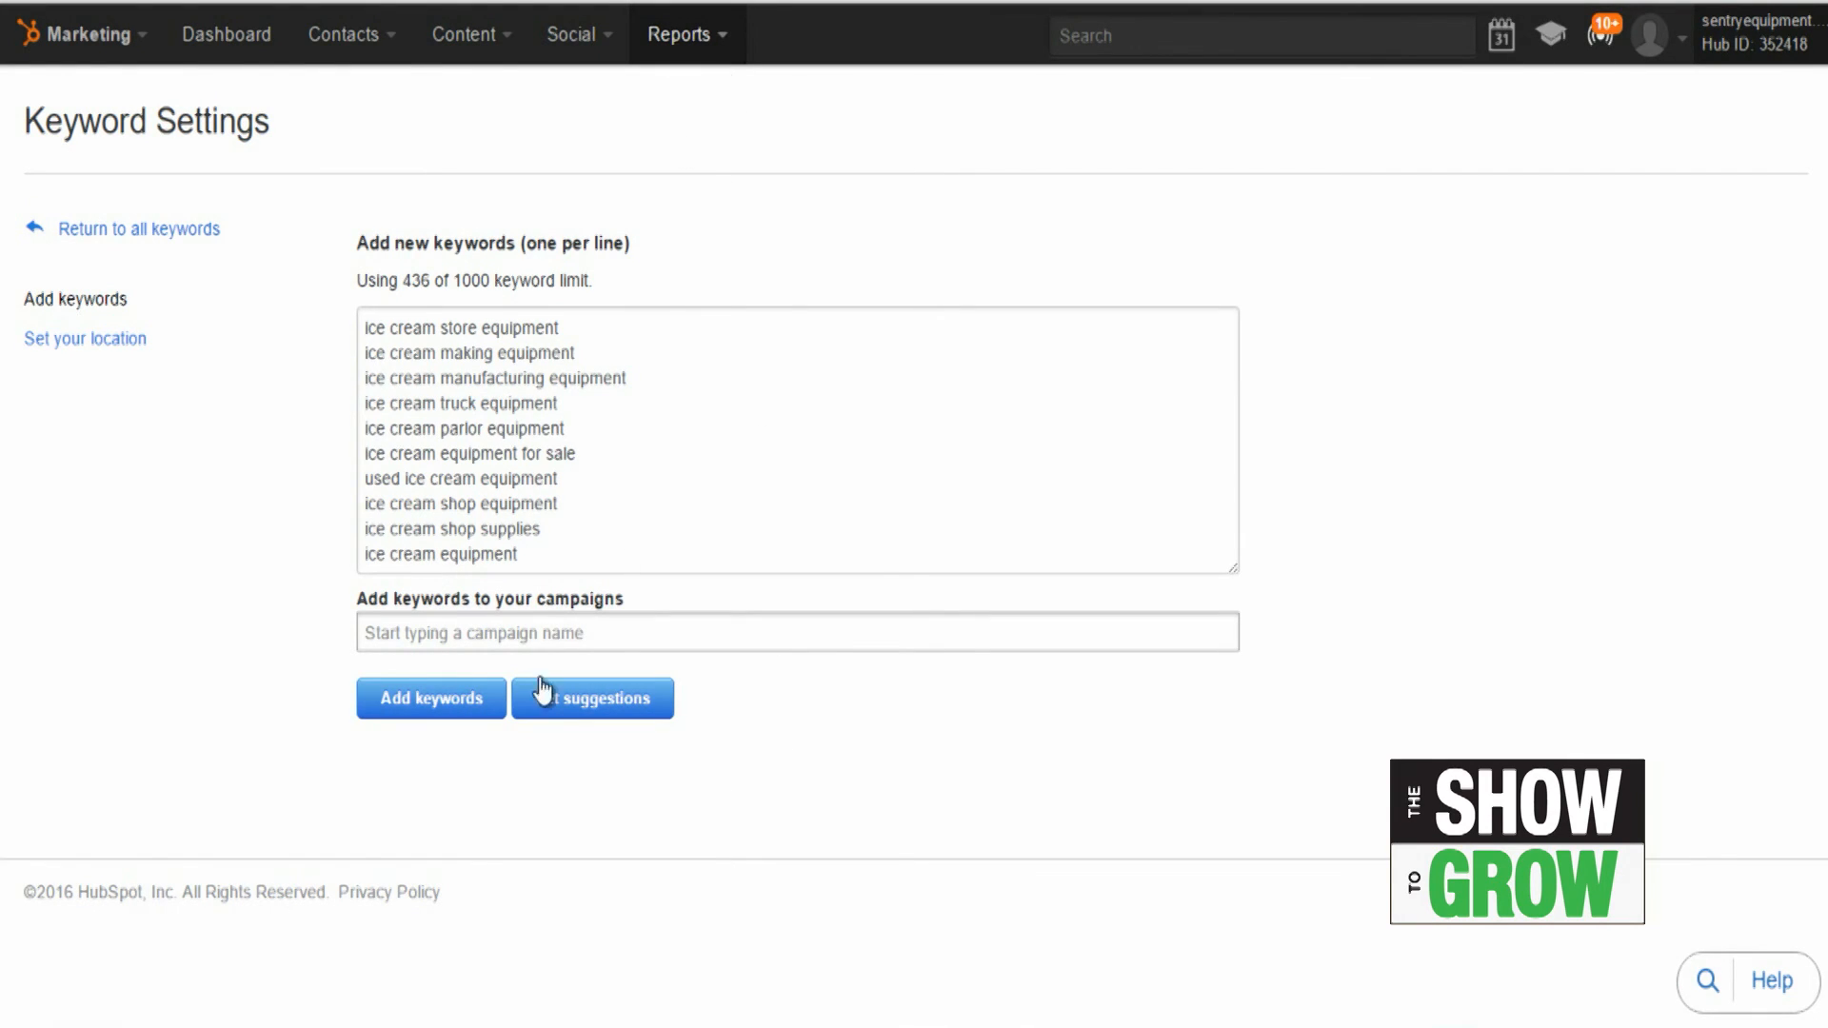
pyautogui.click(455, 714)
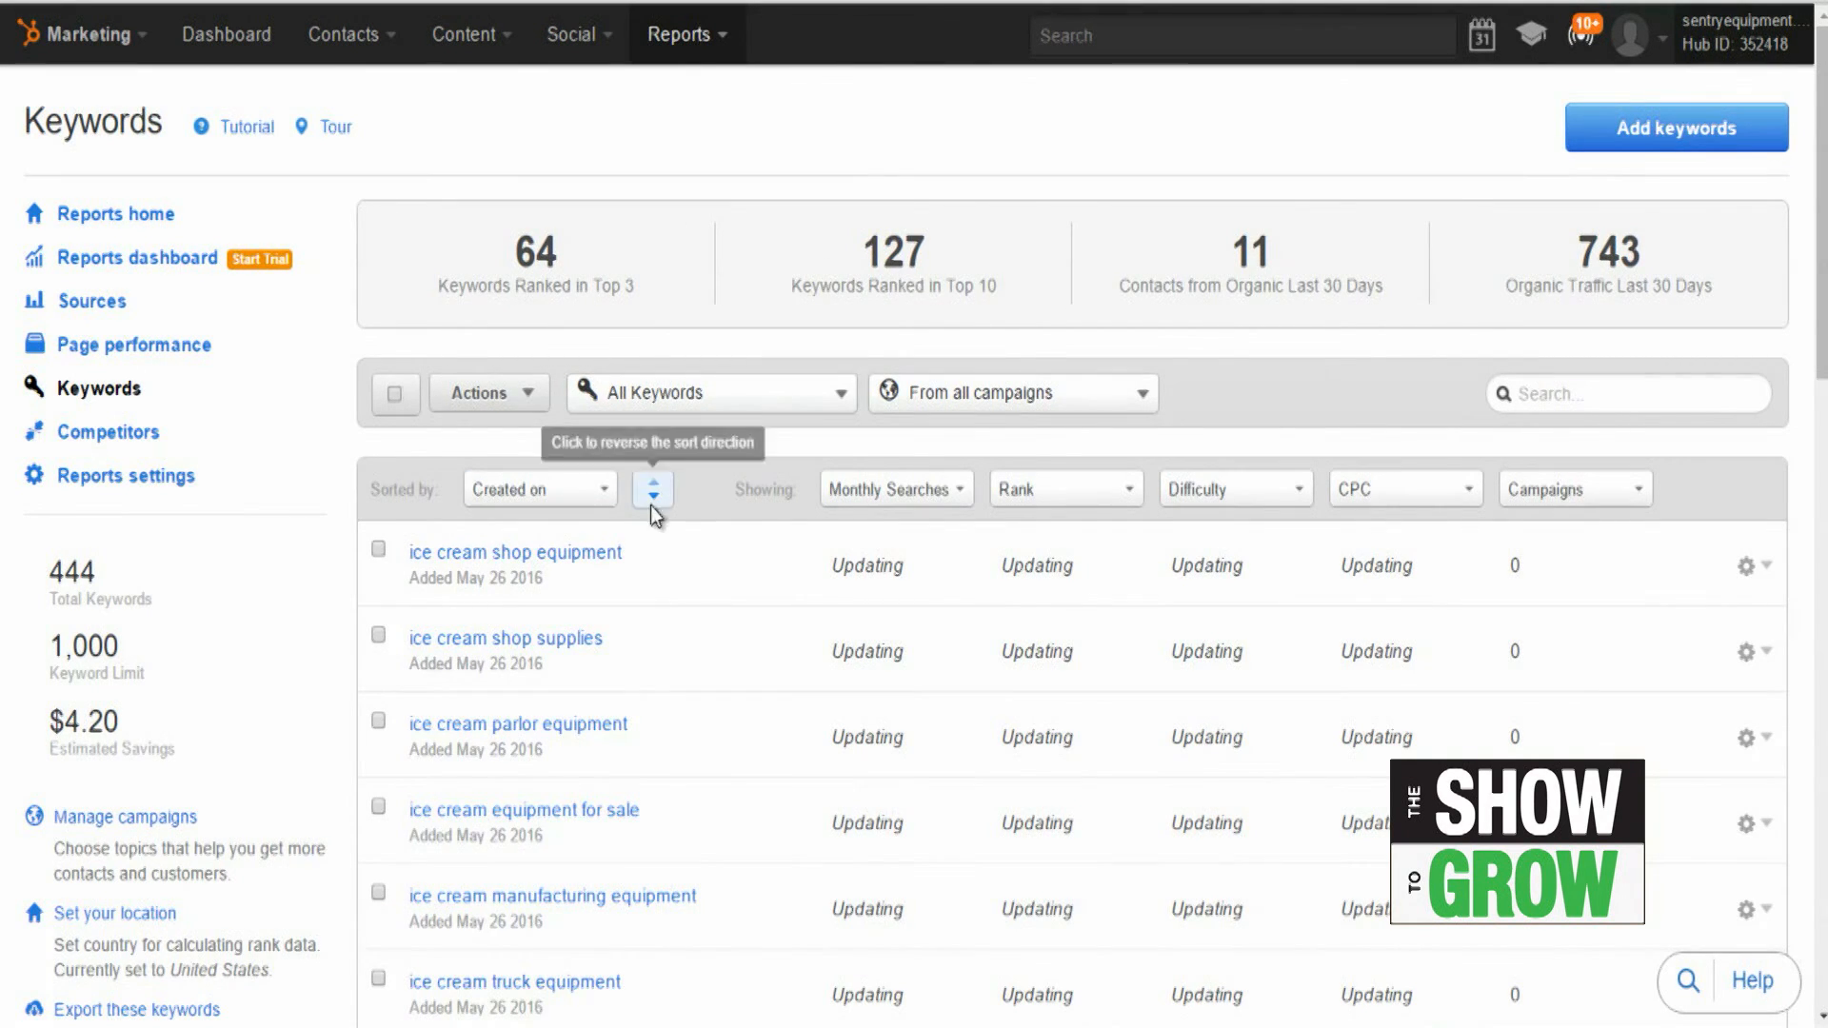
# Step: Filter the tracked keywords to Ranking Opportunities
pyautogui.click(750, 394)
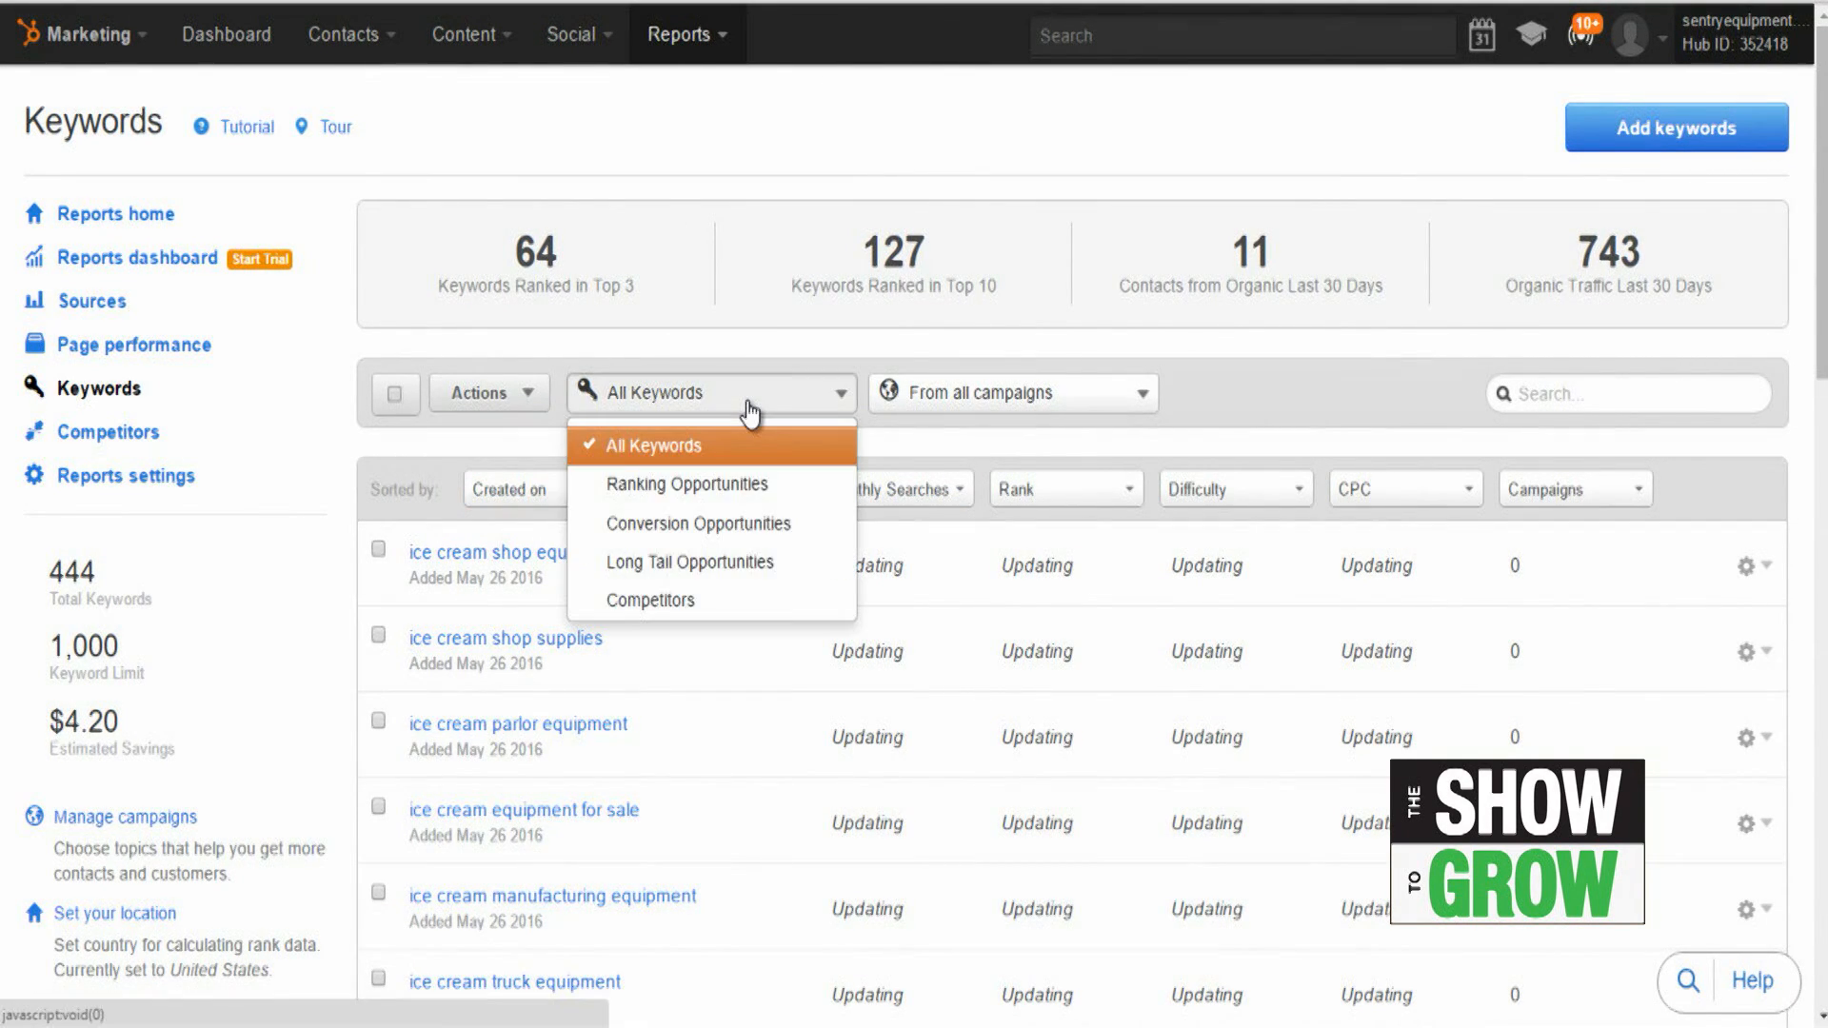
pyautogui.click(738, 495)
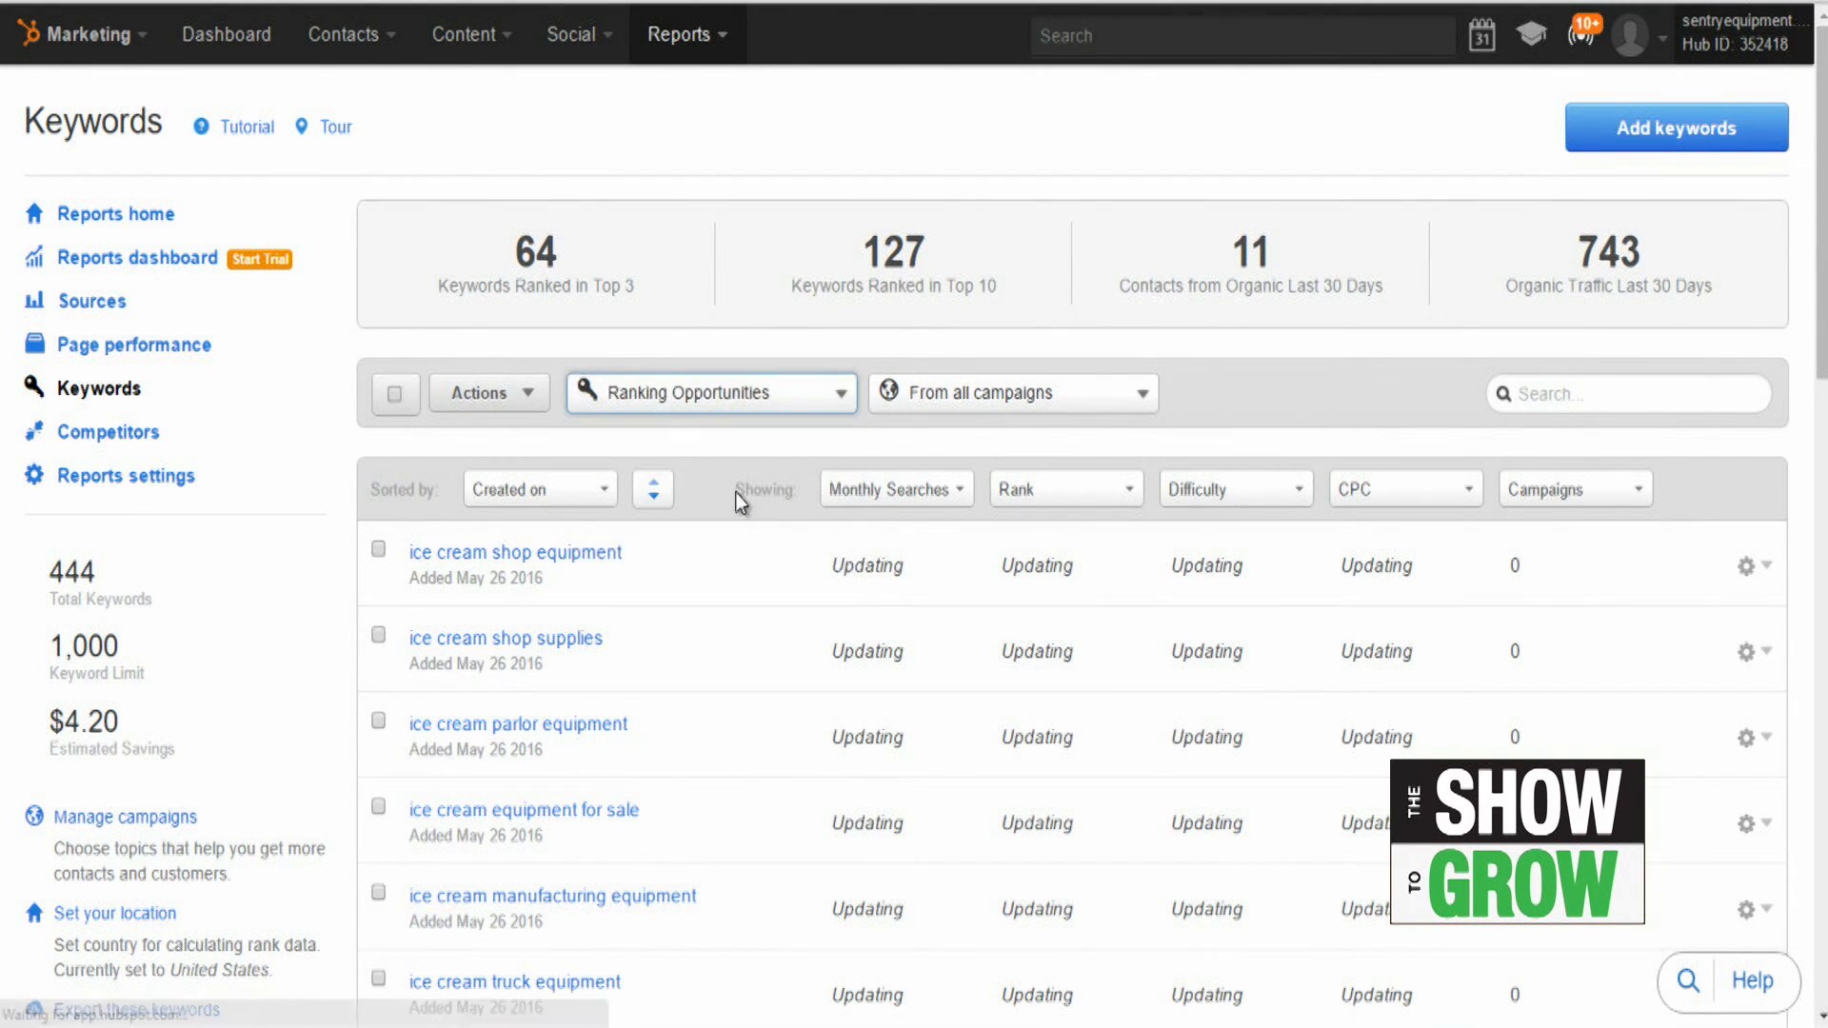
# Step: Examine the ranking opportunity keywords, comparing their monthly searches, rank, difficulty and CPC
pyautogui.scroll(-8, 768, 495)
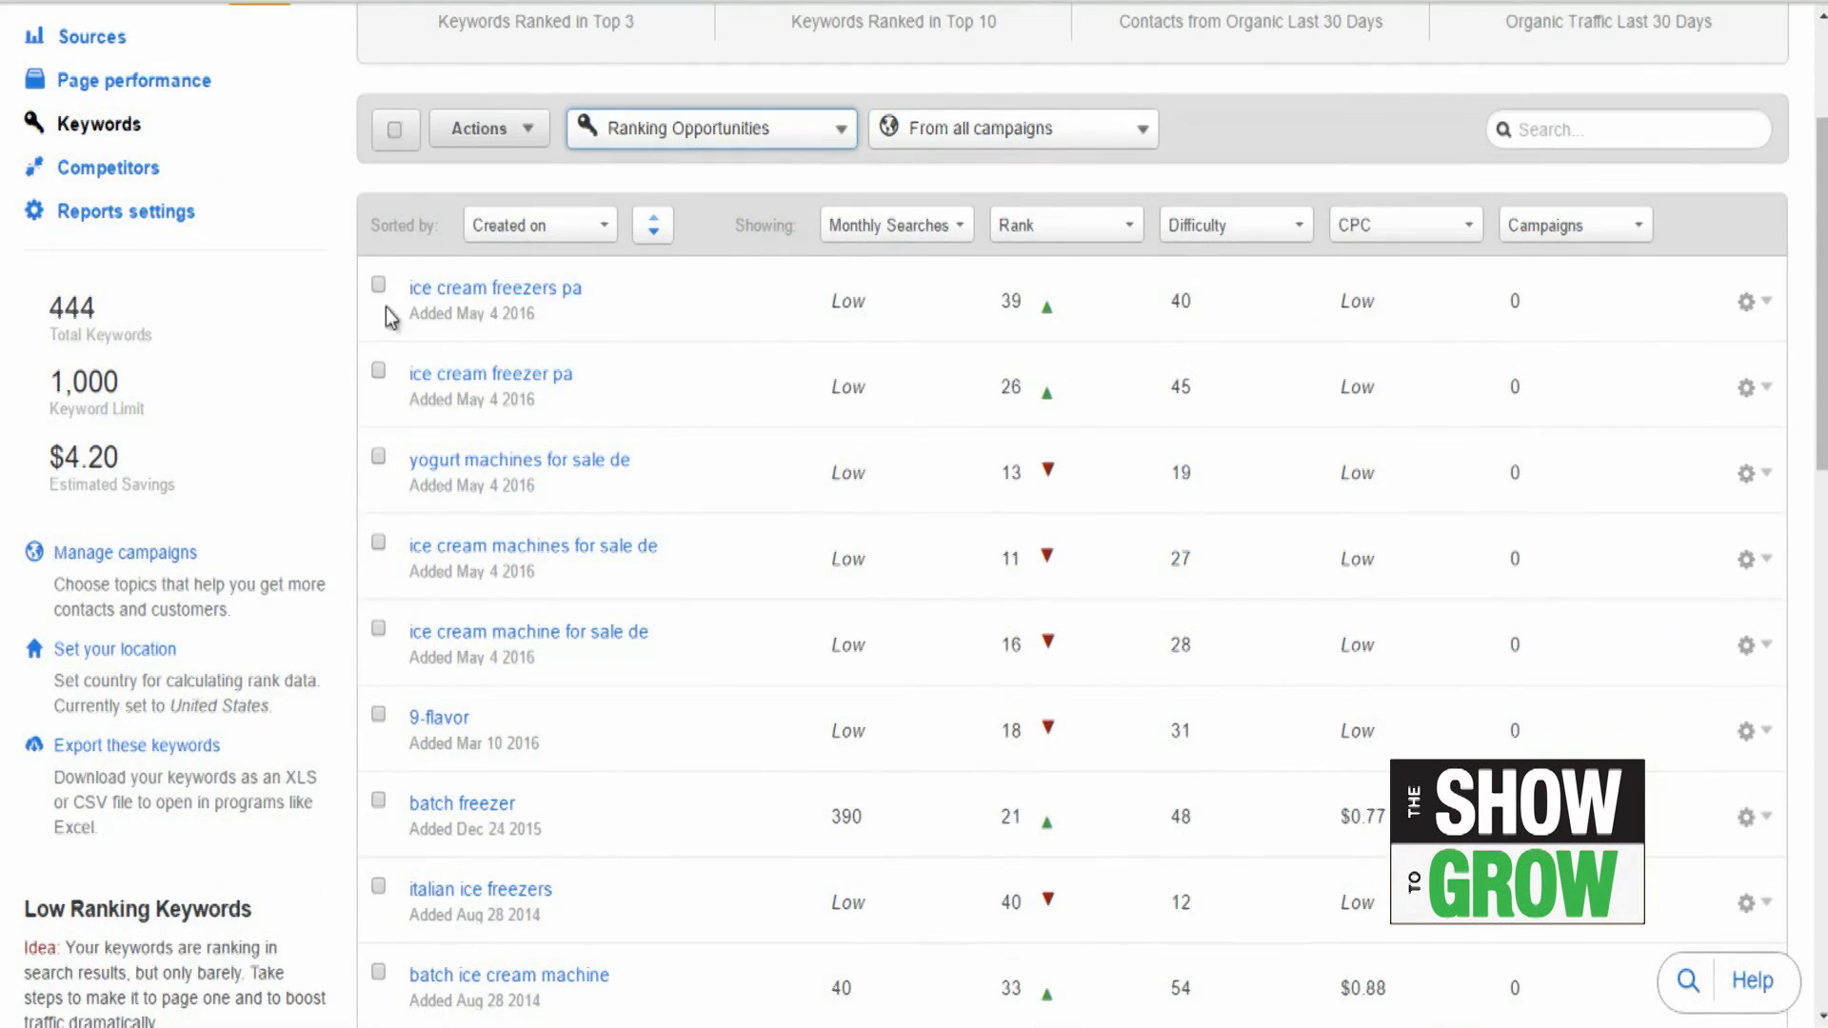
pyautogui.scroll(-10, 606, 325)
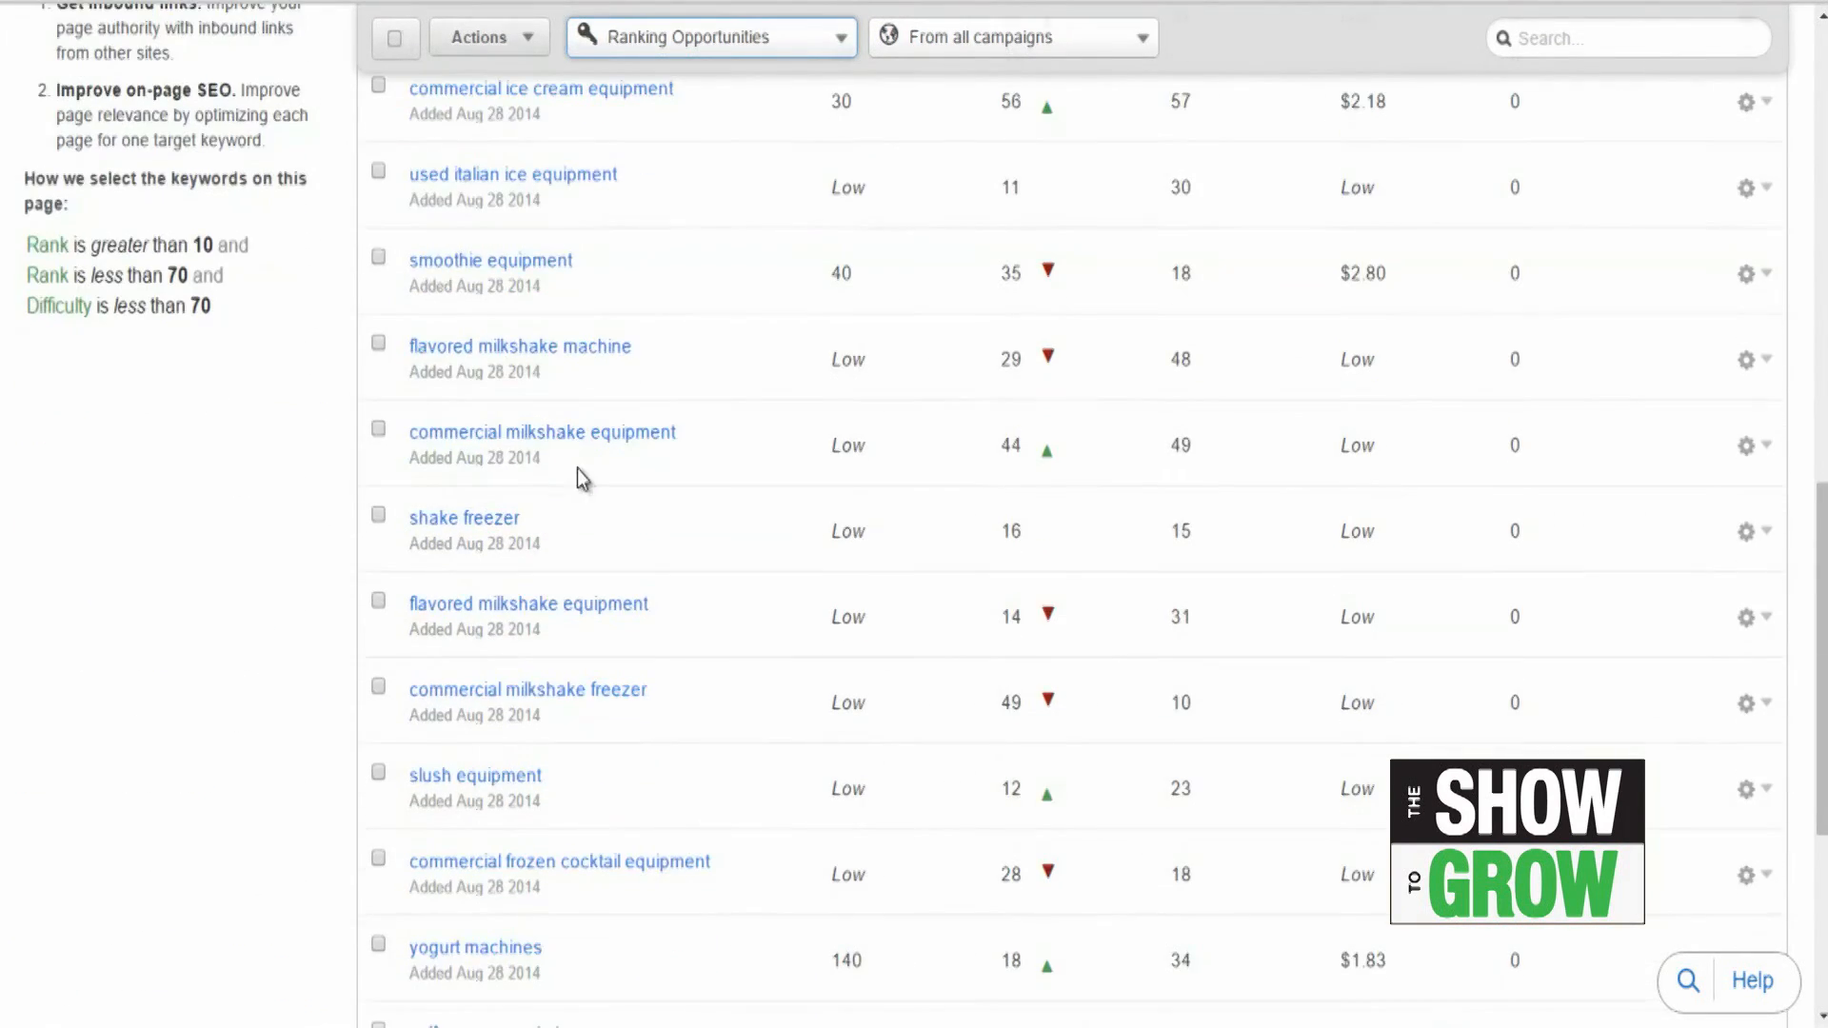
pyautogui.scroll(18, 636, 610)
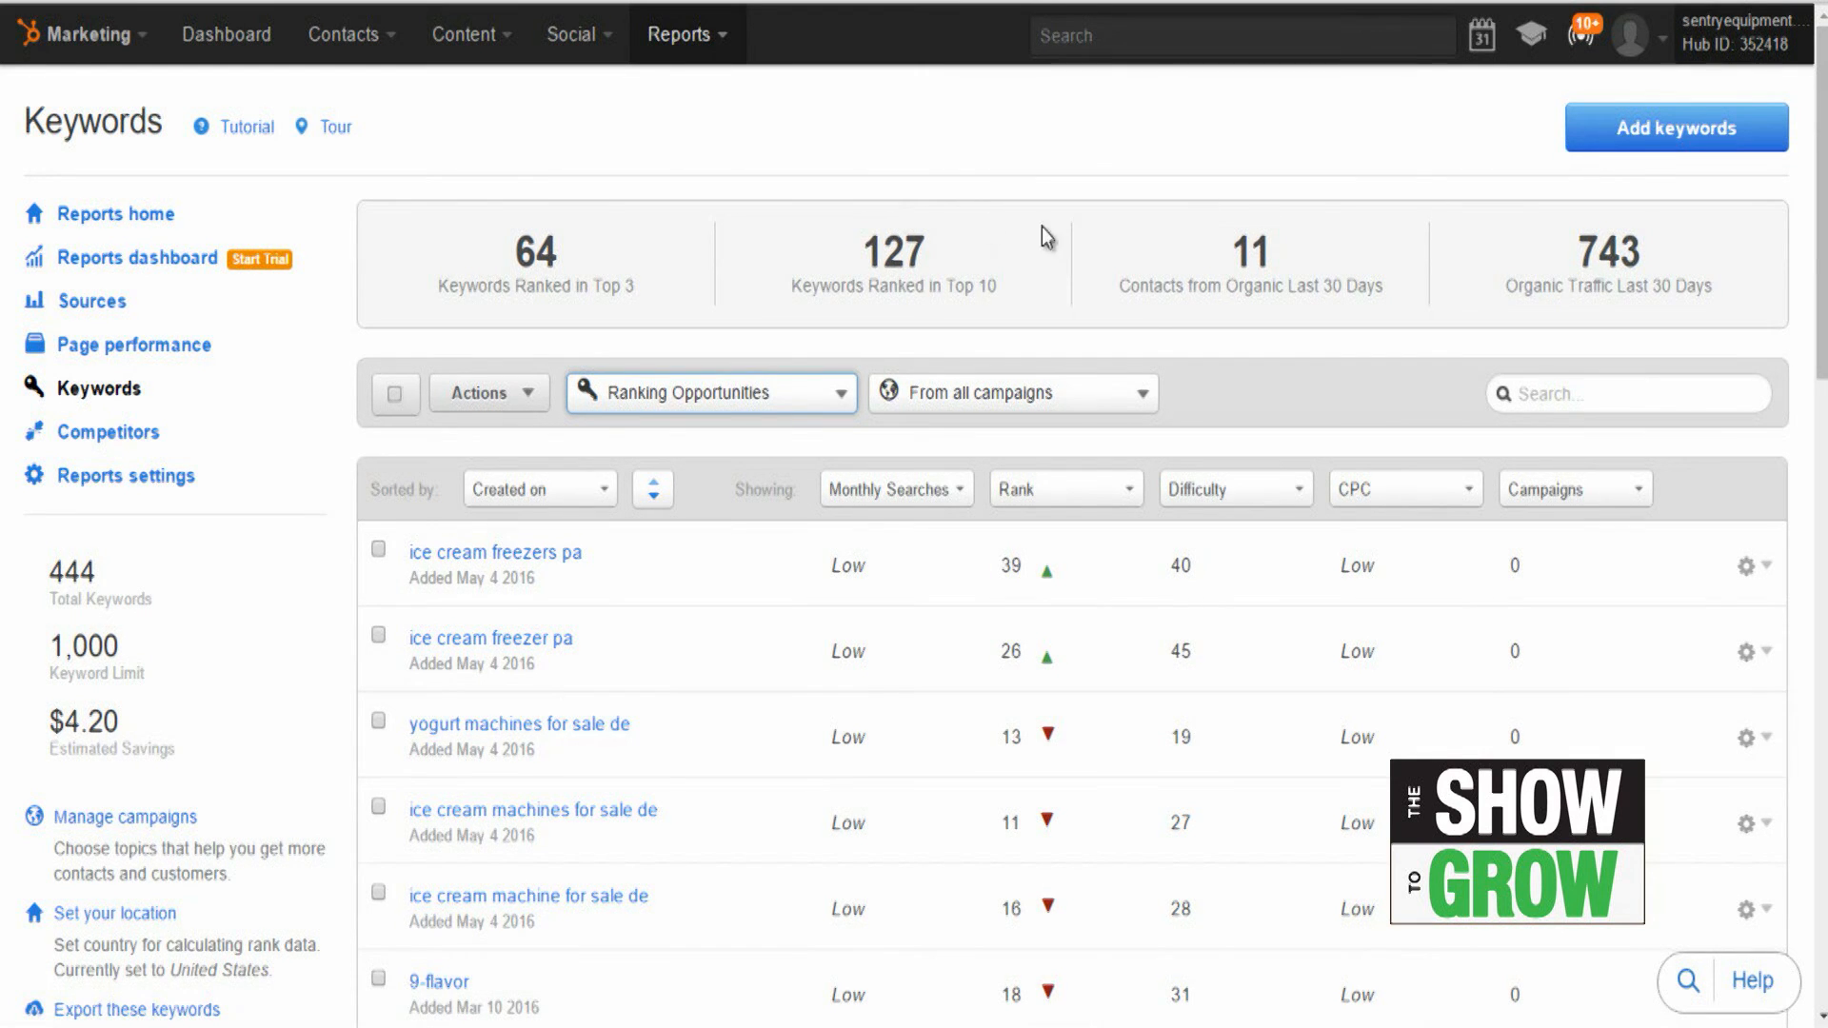
pyautogui.scroll(-4, 1143, 362)
pyautogui.scroll(-3, 1143, 424)
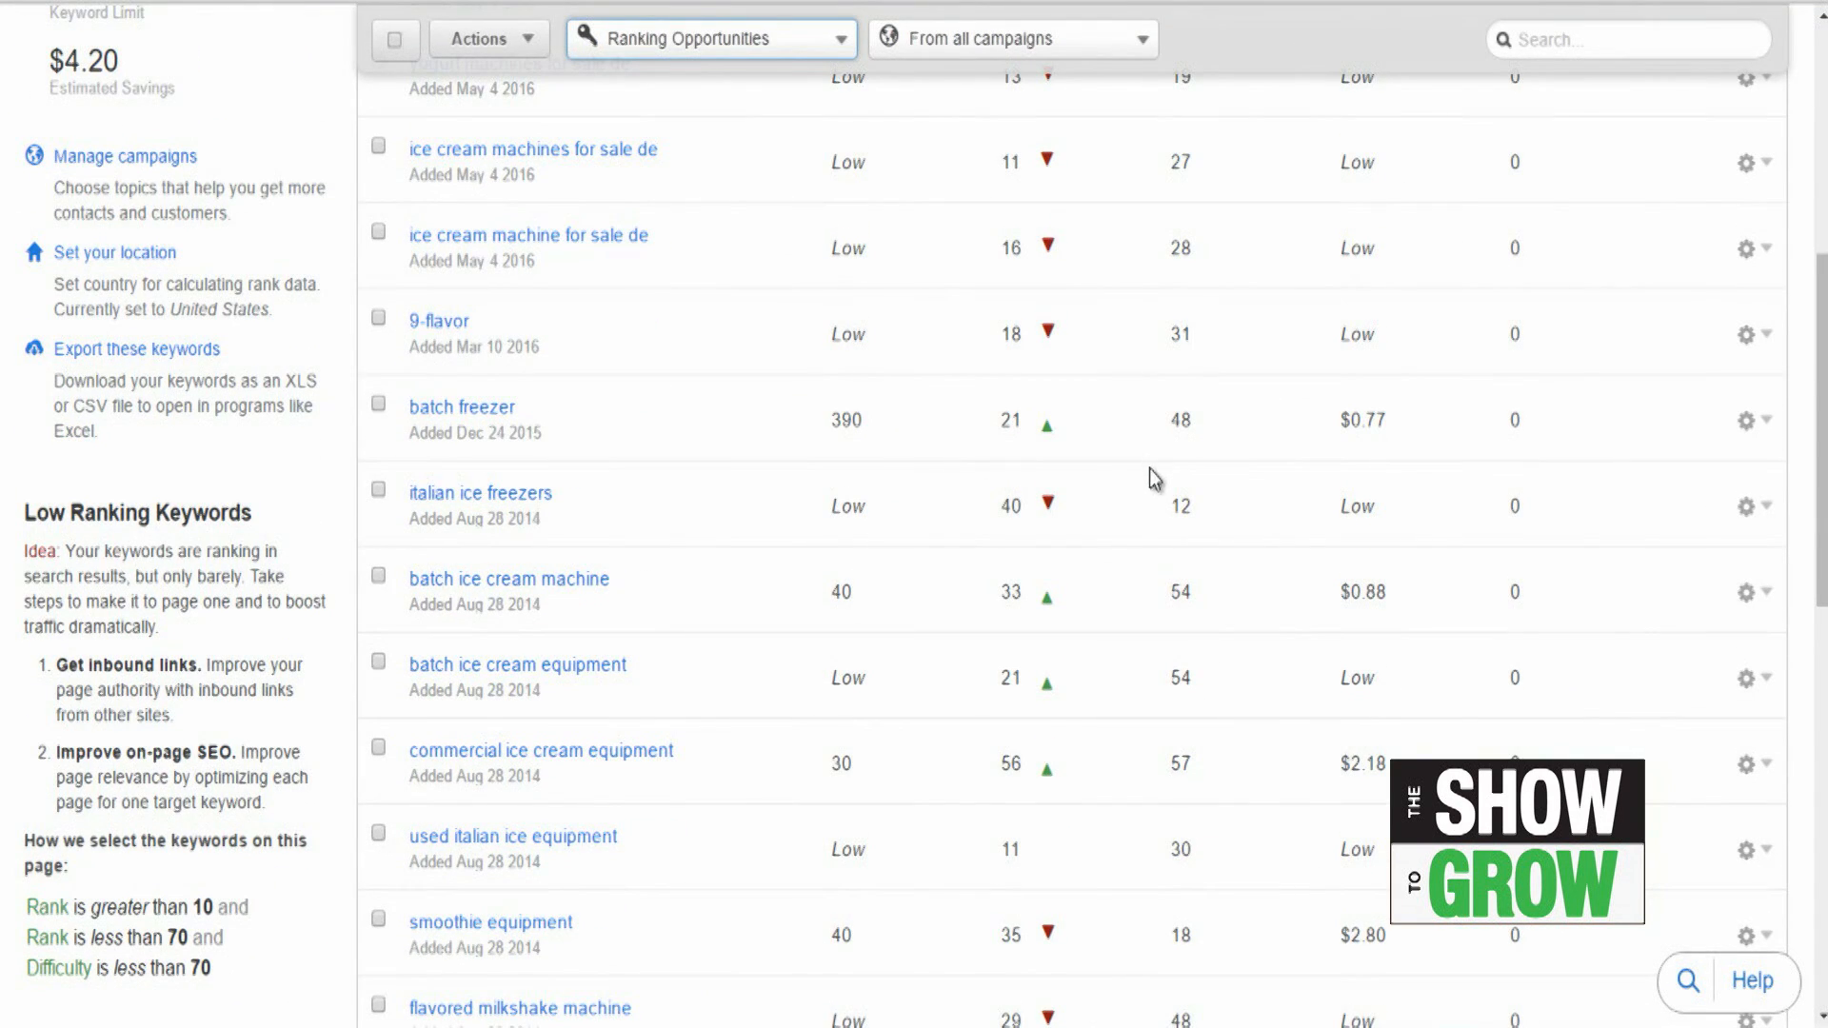
pyautogui.scroll(7, 1196, 727)
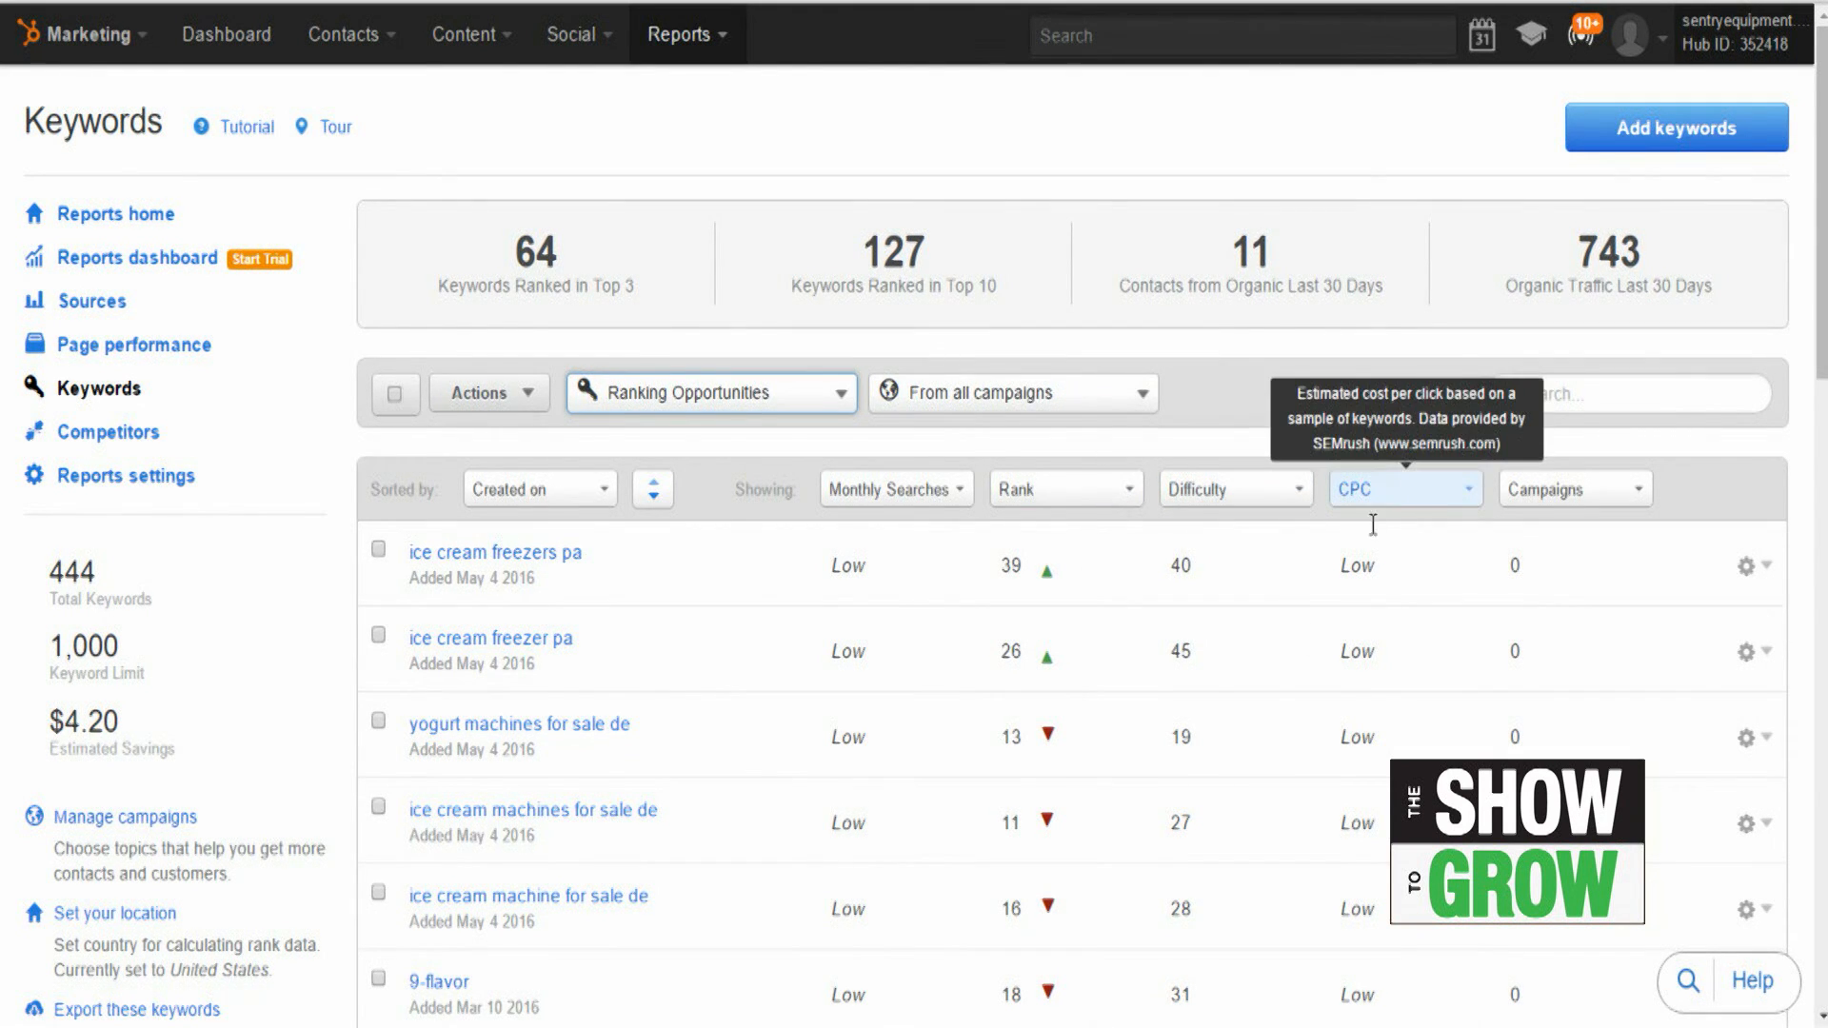
pyautogui.scroll(-5, 1324, 623)
pyautogui.scroll(-9, 1443, 528)
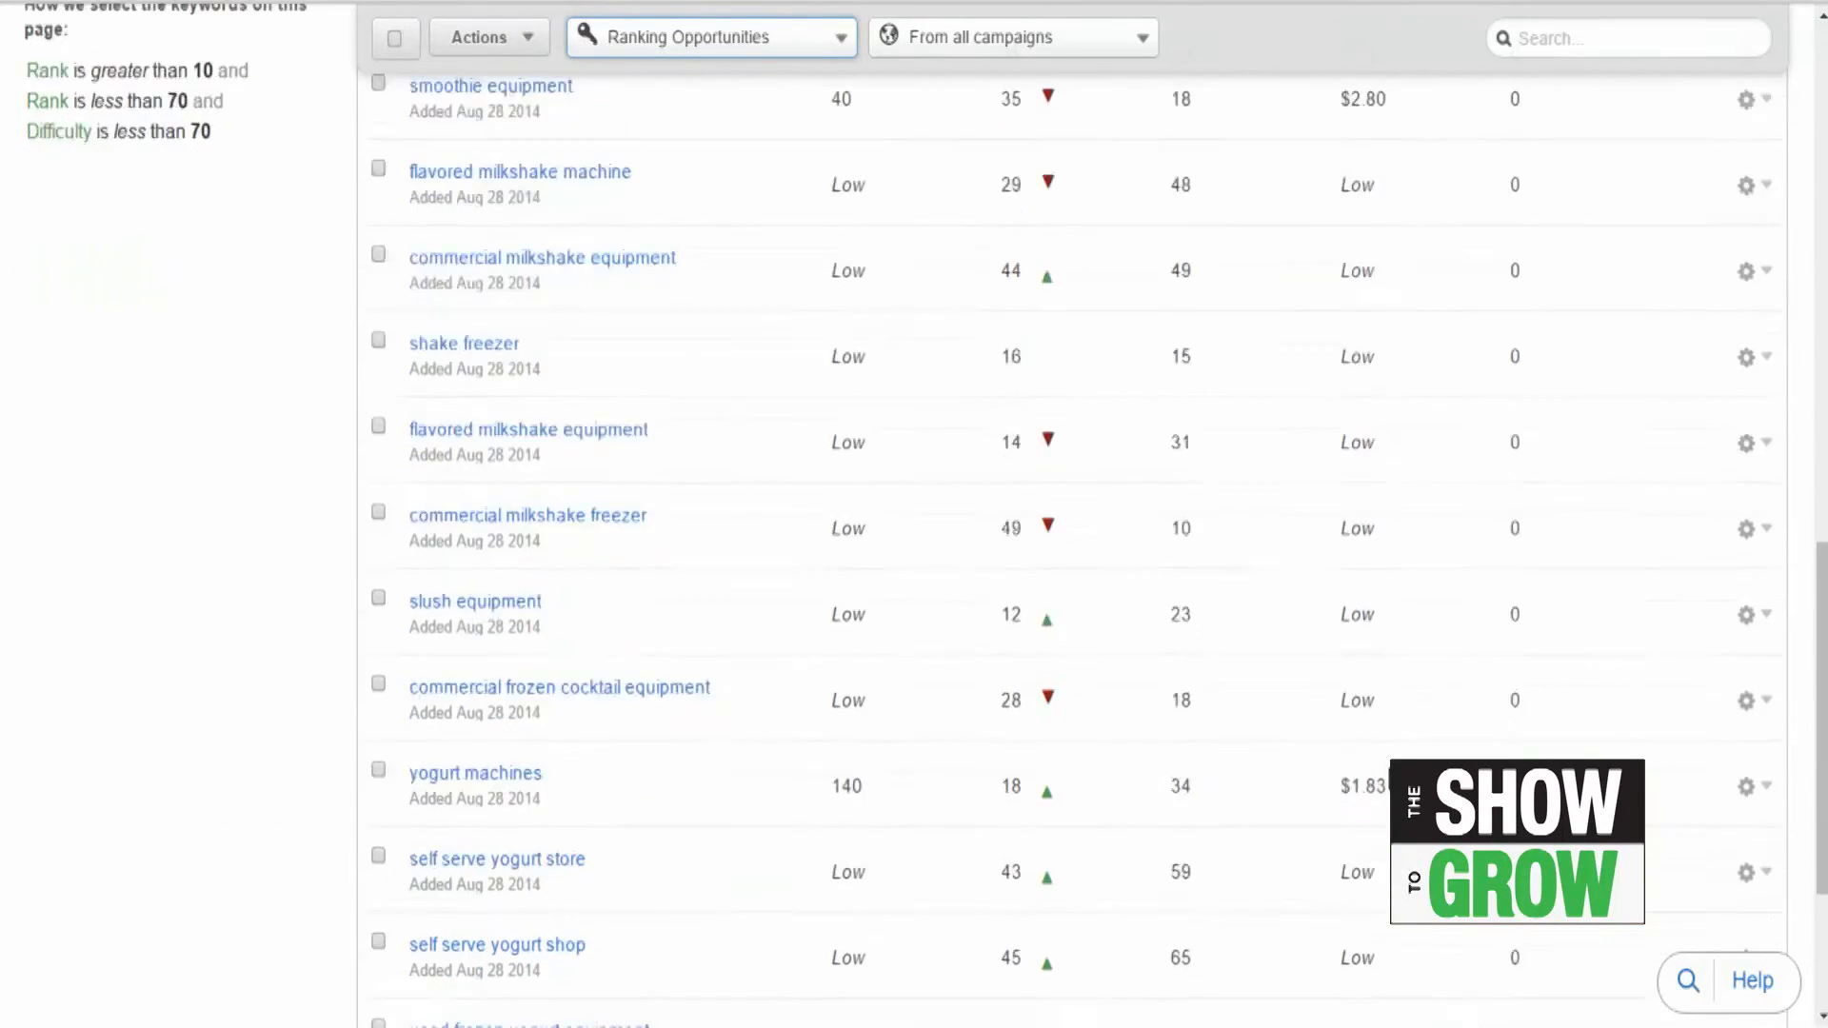
pyautogui.scroll(15, 1348, 703)
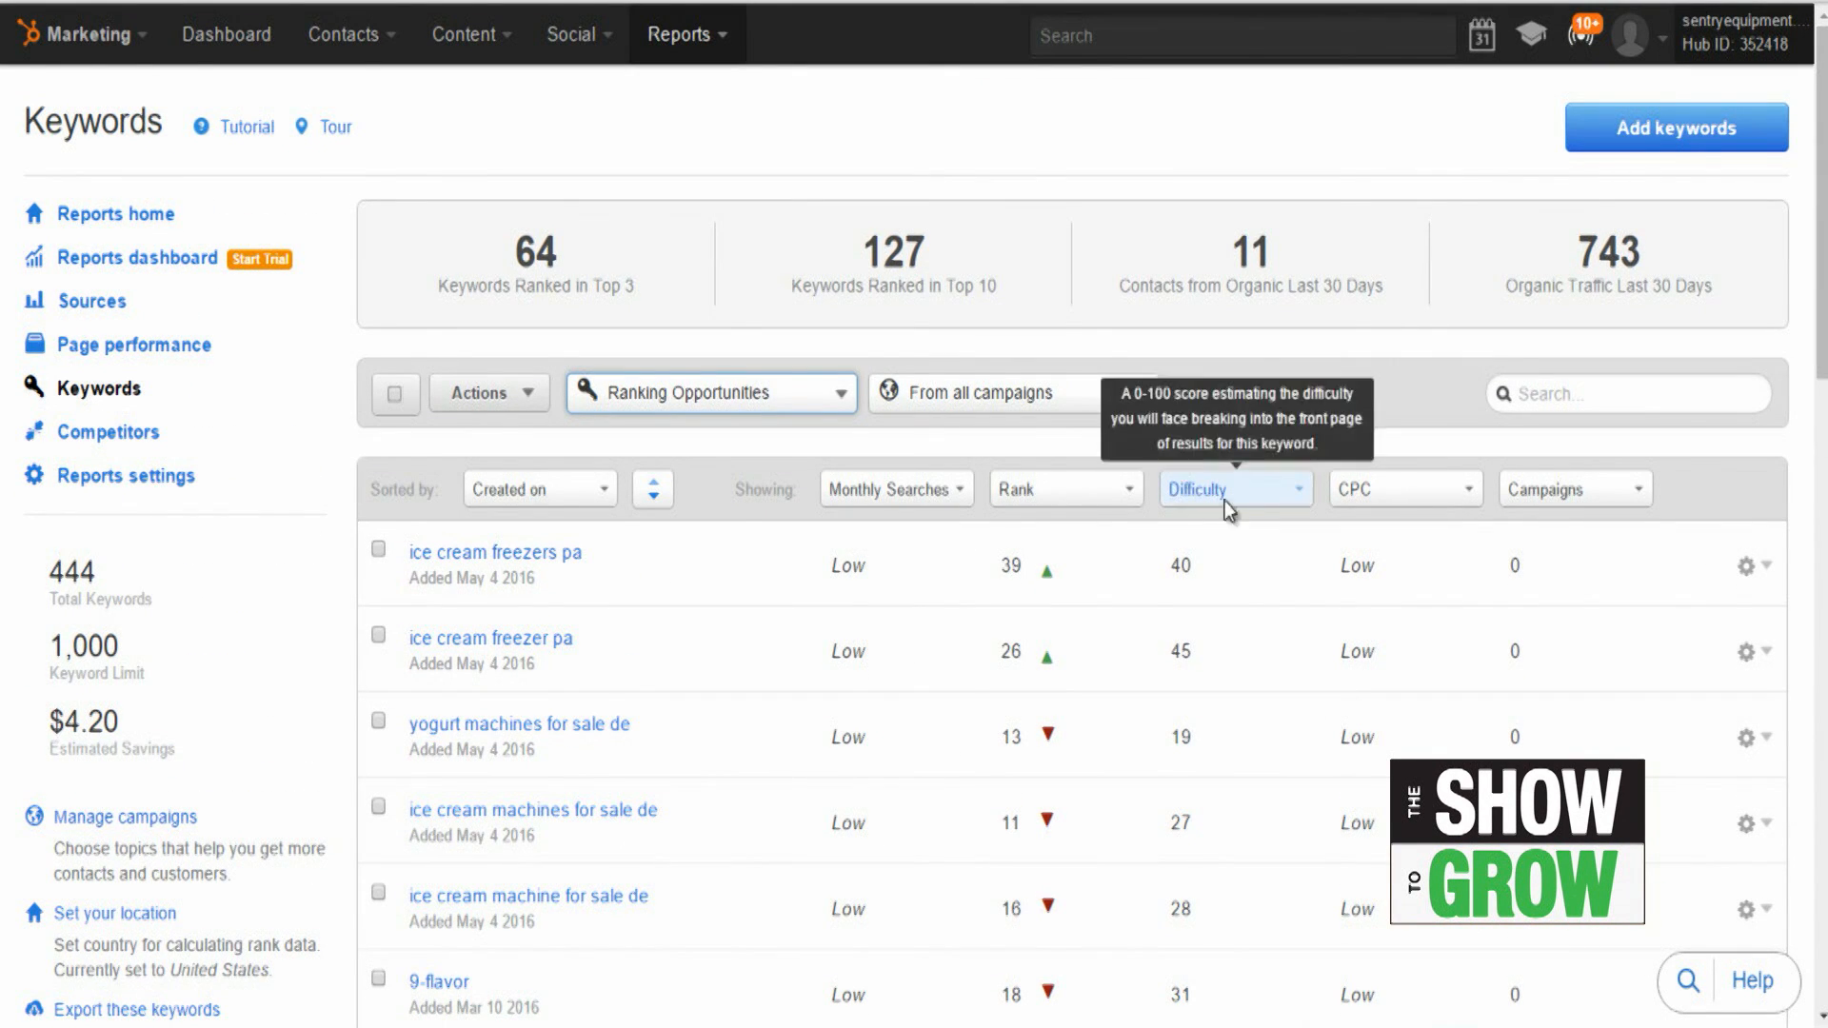